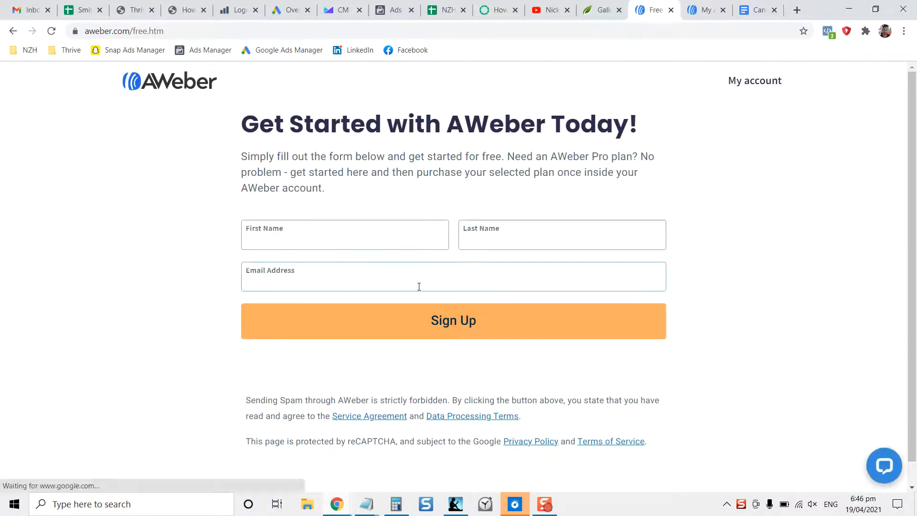
Step: Review the account name, billing address and phone fields on the My Account page in the other AWeber tab
left_click(698, 7)
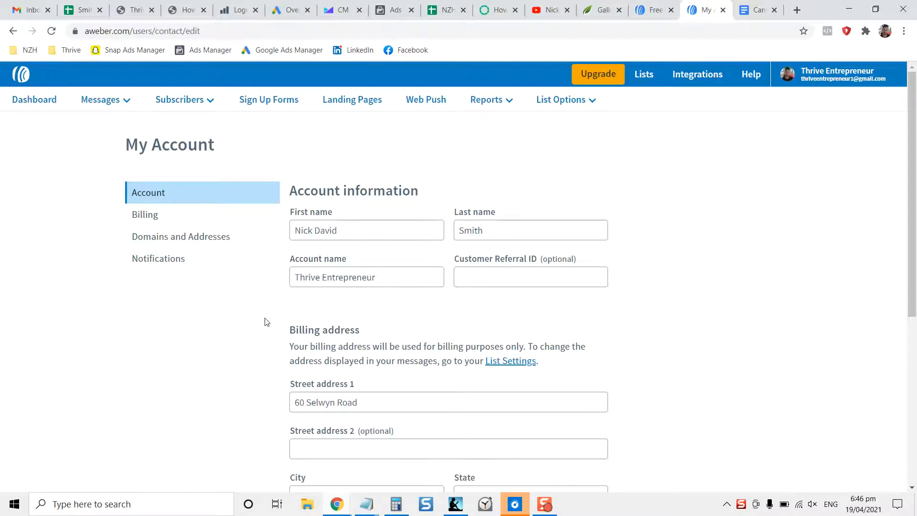
left_click_drag(308, 280, 358, 275)
left_click(380, 273)
scroll(256, 339, "down", 3)
scroll(297, 342, "down", 3)
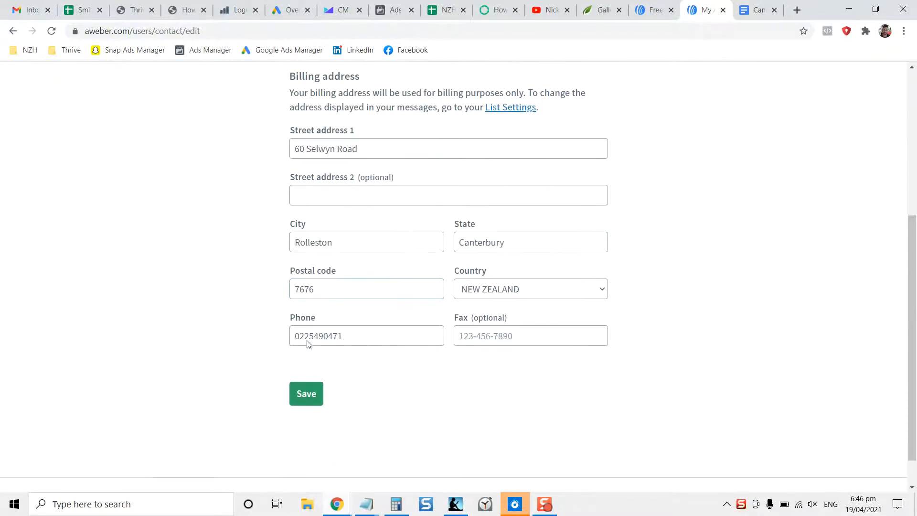
left_click_drag(302, 296, 339, 295)
left_click(256, 313)
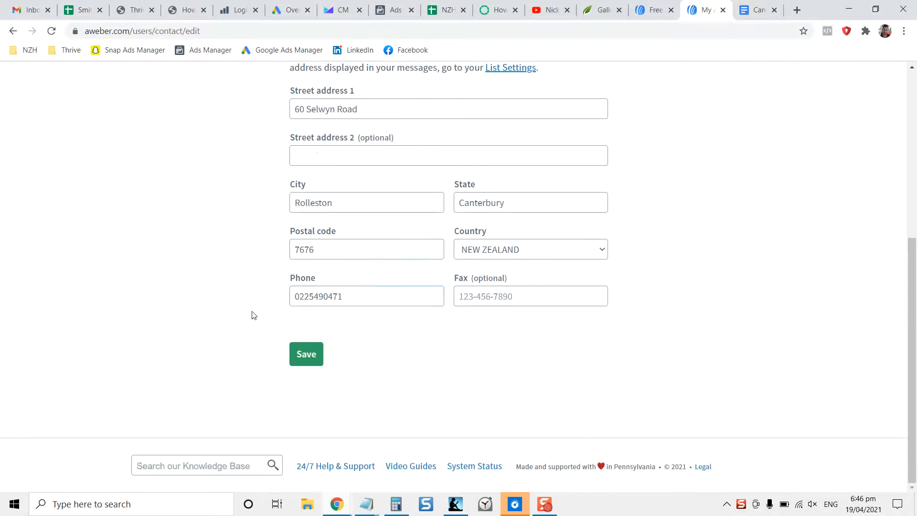
scroll(252, 313, "up", 6)
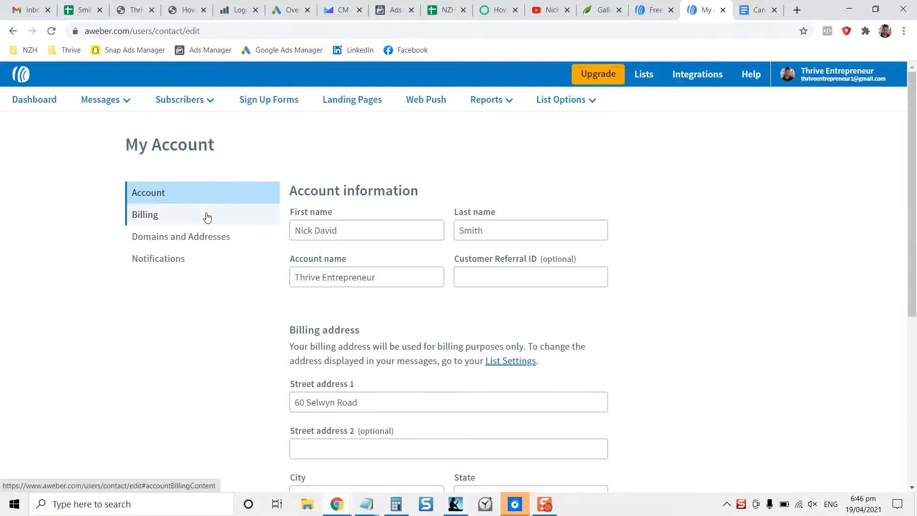
Step: View the account's billing and upgrade page, and return to the account dashboard at aweber.com/users/
left_click(206, 217)
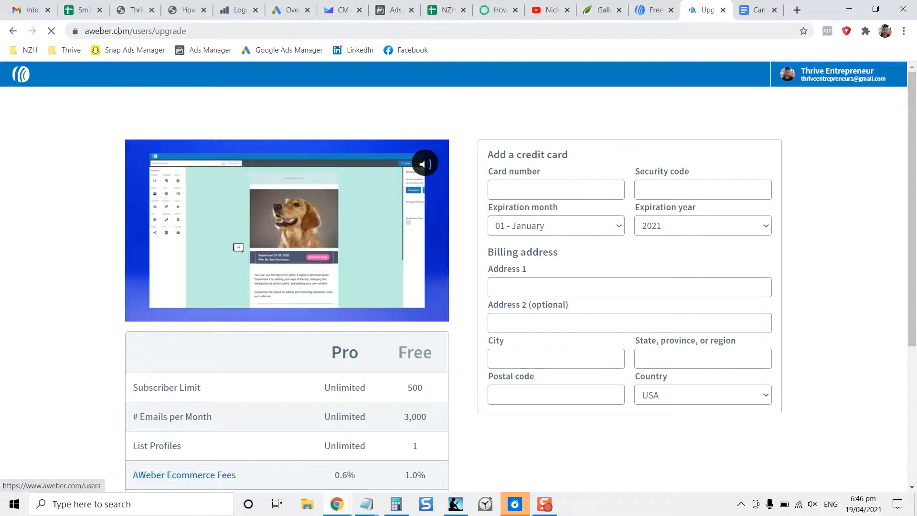
left_click(160, 32)
left_click(160, 32)
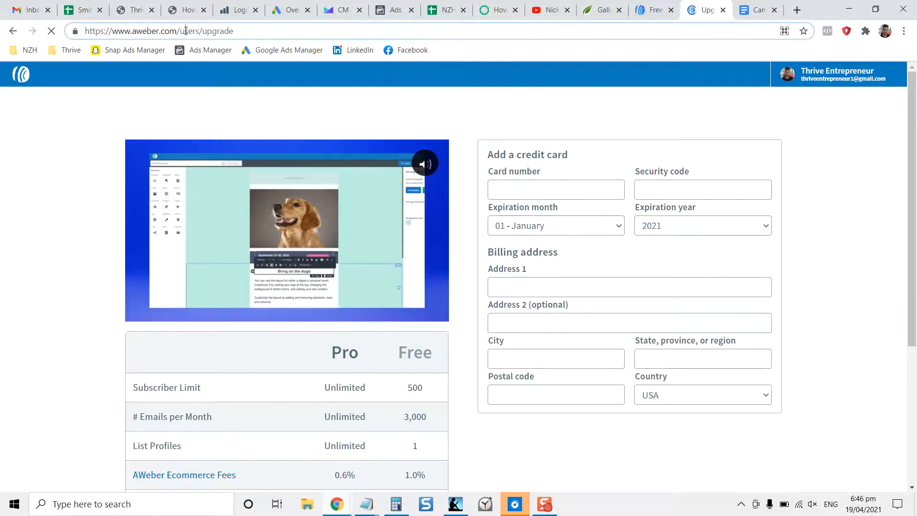
left_click_drag(186, 31, 262, 39)
key("BackSpace")
key("Return")
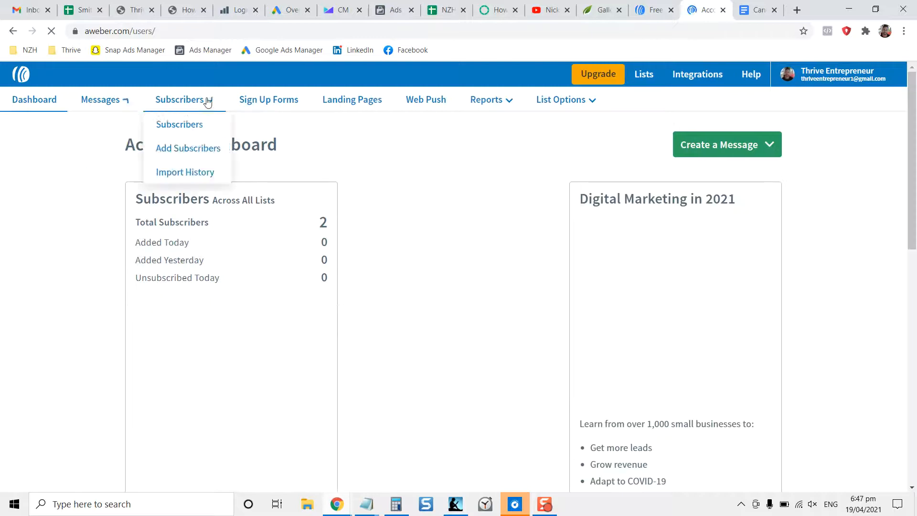
Step: Open the settings of the TE-FASB-Course list from the Lists overview
mouse_move(111, 106)
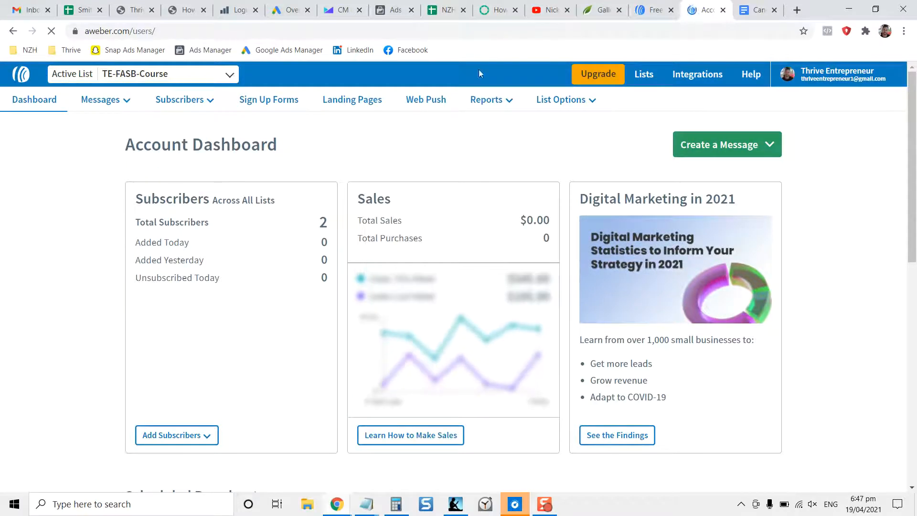
left_click(643, 82)
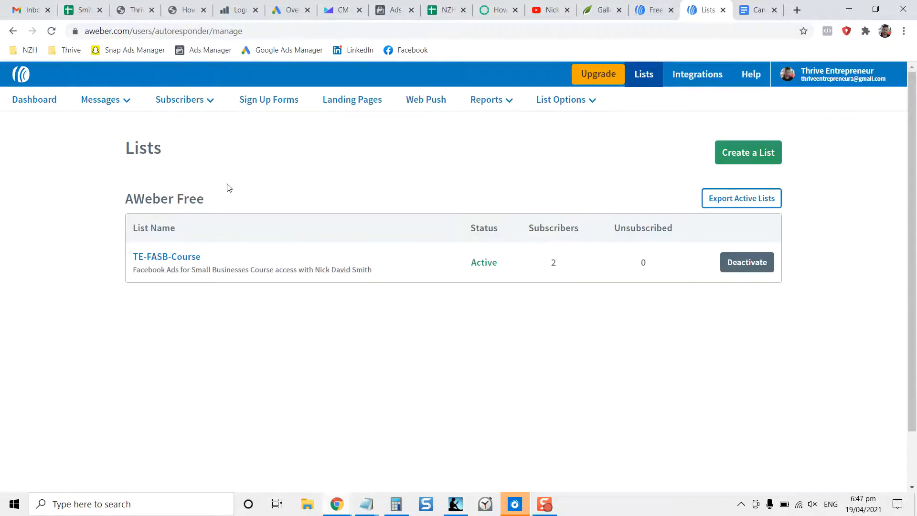
left_click_drag(134, 203, 190, 202)
left_click(268, 185)
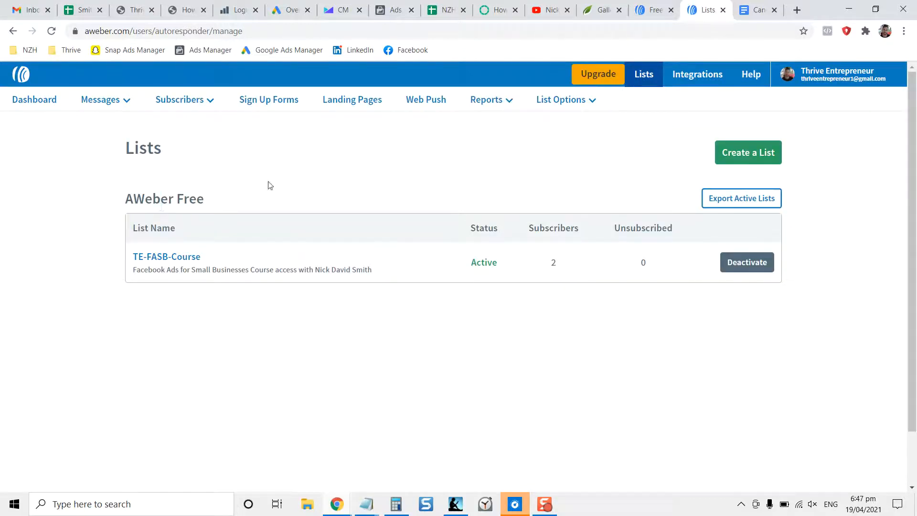
left_click(182, 258)
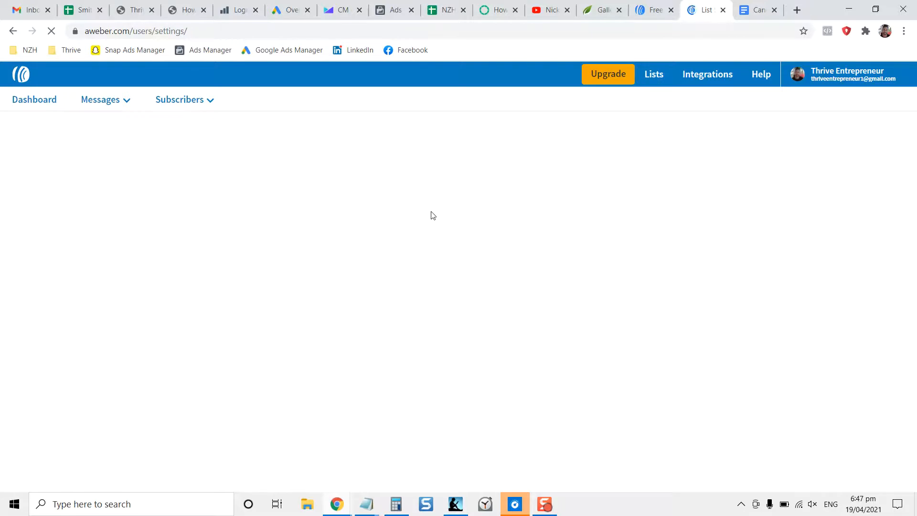
Step: Review the list name and list description in the list's basic settings
scroll(248, 333, "down", 1)
left_click_drag(300, 219, 388, 217)
left_click(388, 217)
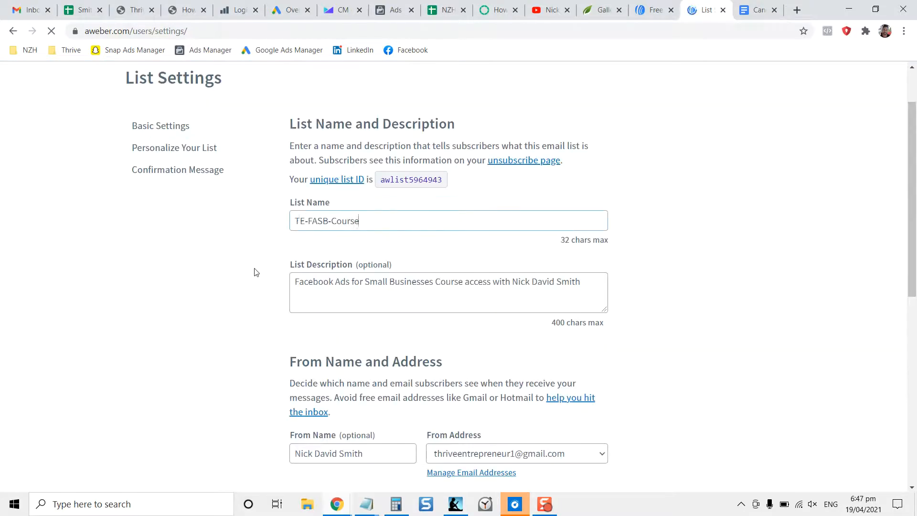
scroll(255, 272, "down", 2)
left_click_drag(323, 204, 578, 197)
left_click(578, 197)
scroll(232, 245, "down", 3)
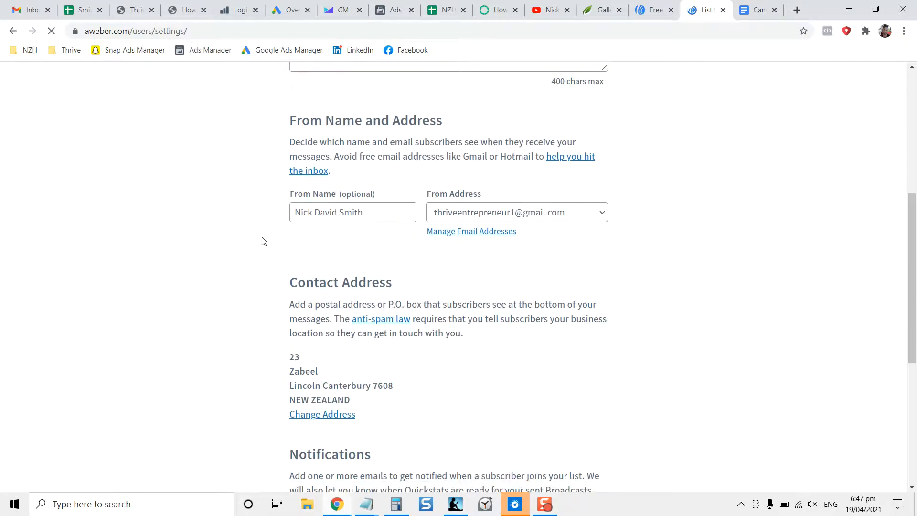
Step: Check the list's from name, contact address and notification recipients, and save all settings
scroll(262, 238, "down", 1)
left_click_drag(315, 177, 393, 176)
left_click(393, 176)
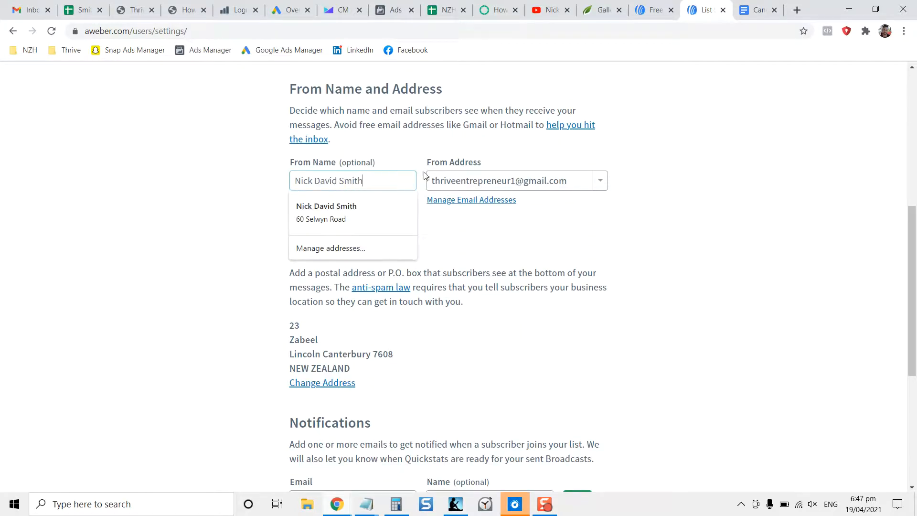
left_click(238, 196)
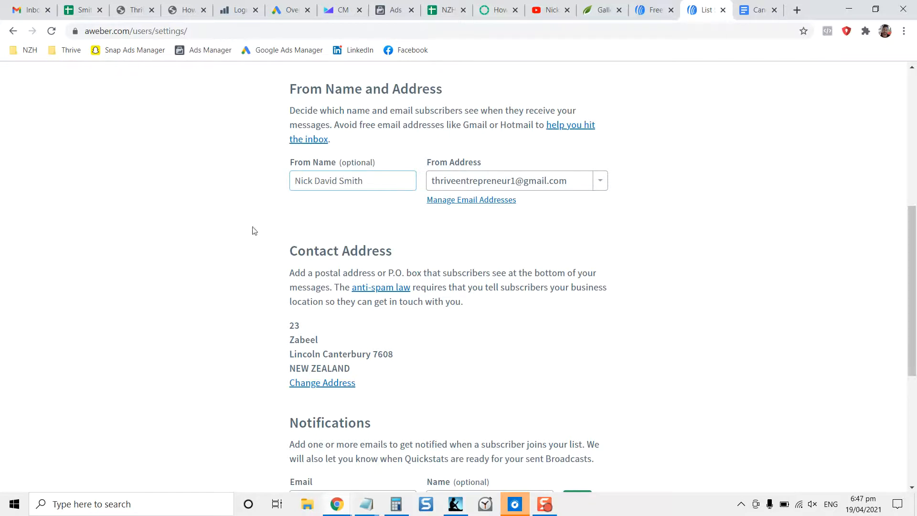
scroll(246, 229, "down", 3)
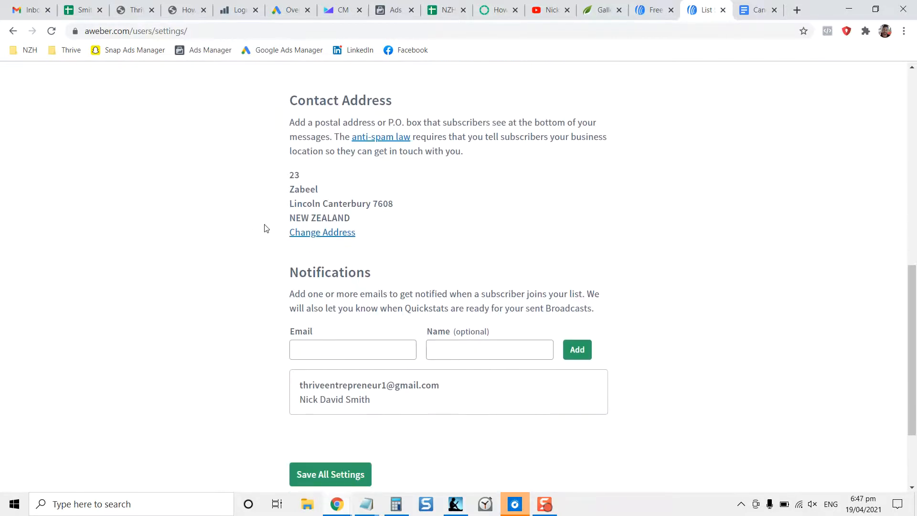
scroll(266, 228, "down", 1)
scroll(260, 227, "up", 1)
scroll(260, 227, "down", 3)
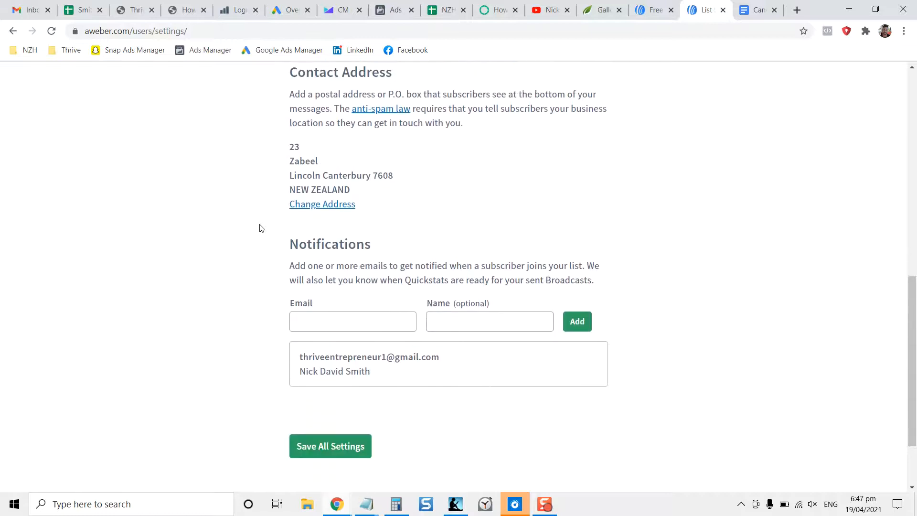
left_click_drag(336, 155, 368, 154)
left_click(368, 154)
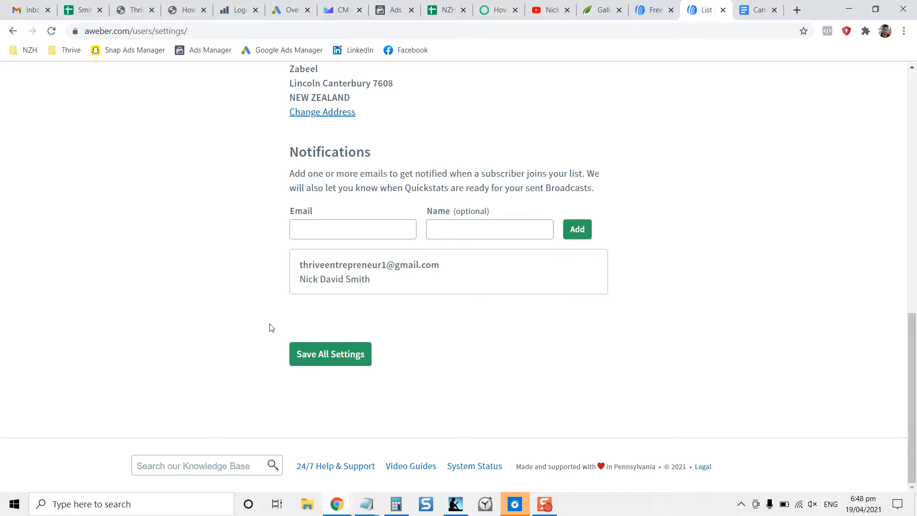
left_click(326, 364)
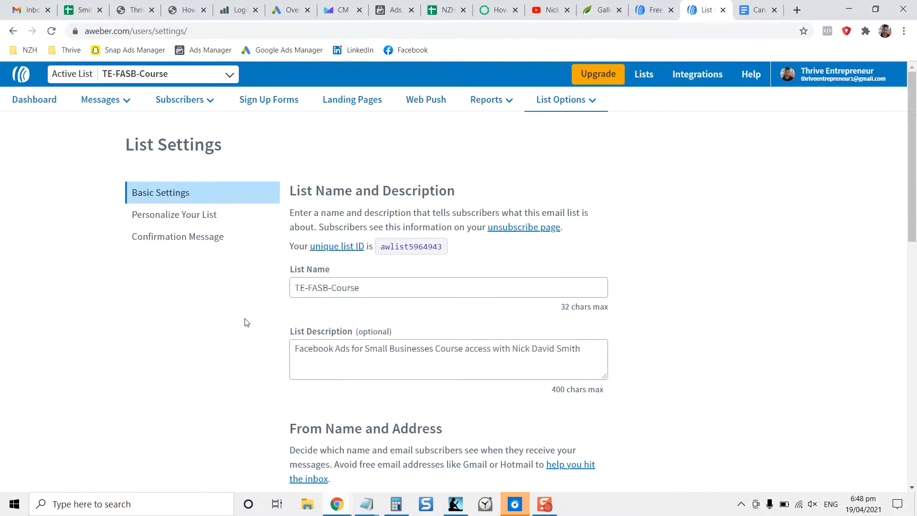
Step: Examine the company details and social media sharing options in the list's personalization settings
left_click(235, 216)
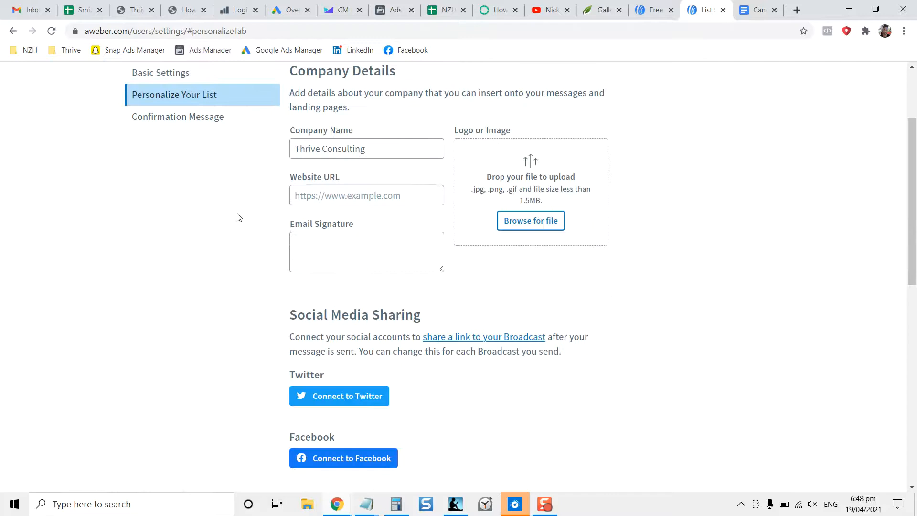
scroll(259, 225, "up", 3)
scroll(260, 225, "down", 3)
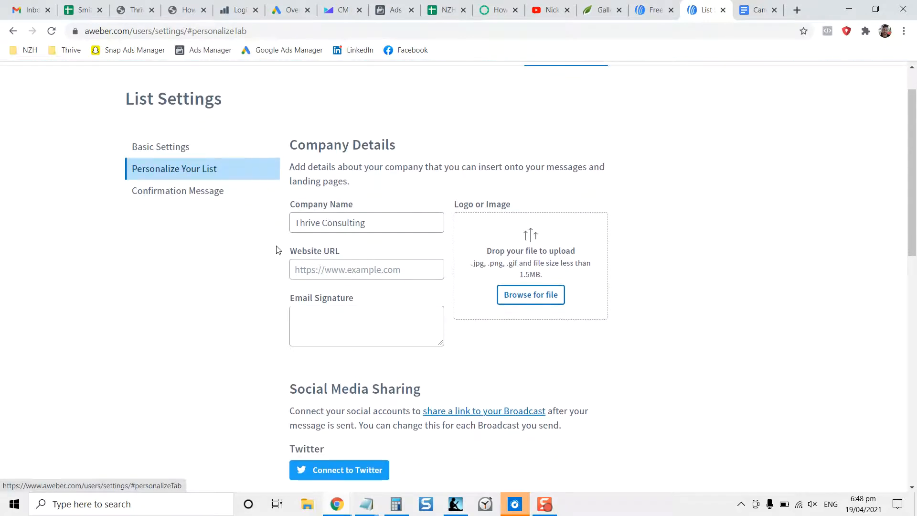
scroll(280, 258, "up", 1)
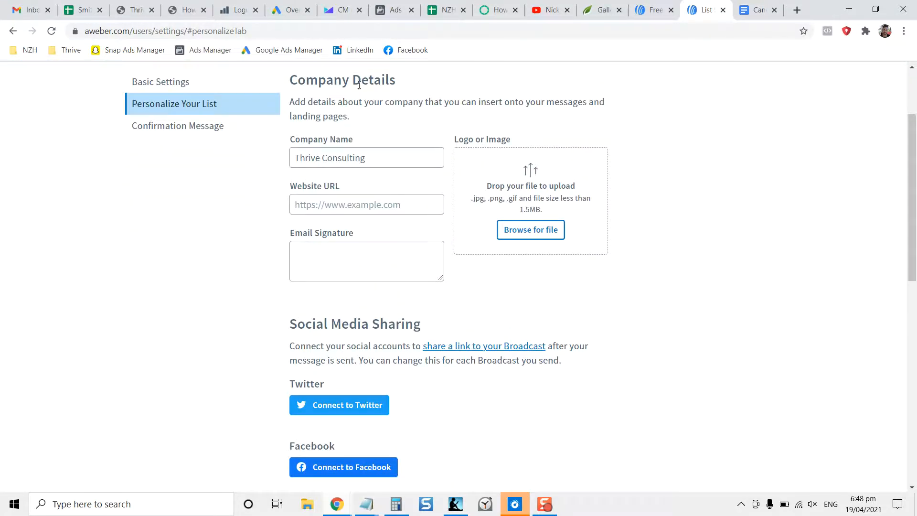
scroll(275, 265, "down", 5)
scroll(275, 265, "up", 5)
scroll(275, 265, "down", 6)
scroll(274, 266, "down", 4)
scroll(272, 264, "up", 15)
Step: Review the list's confirmation message, its opt-in sending options and the confirmation success page settings
left_click(191, 236)
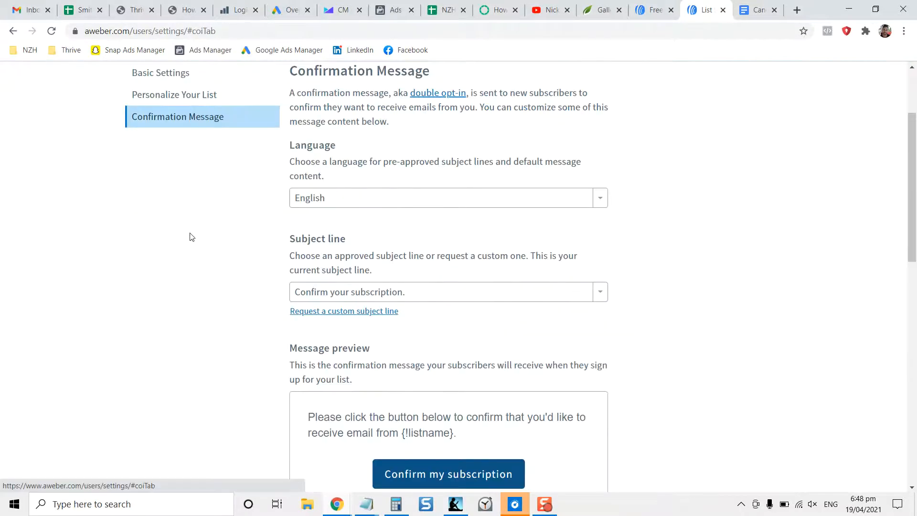
scroll(268, 239, "down", 10)
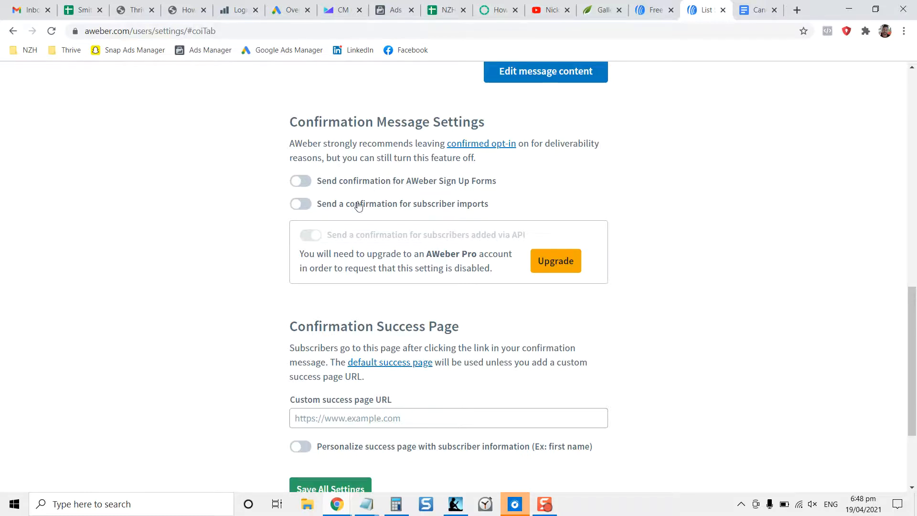
scroll(254, 222, "down", 1)
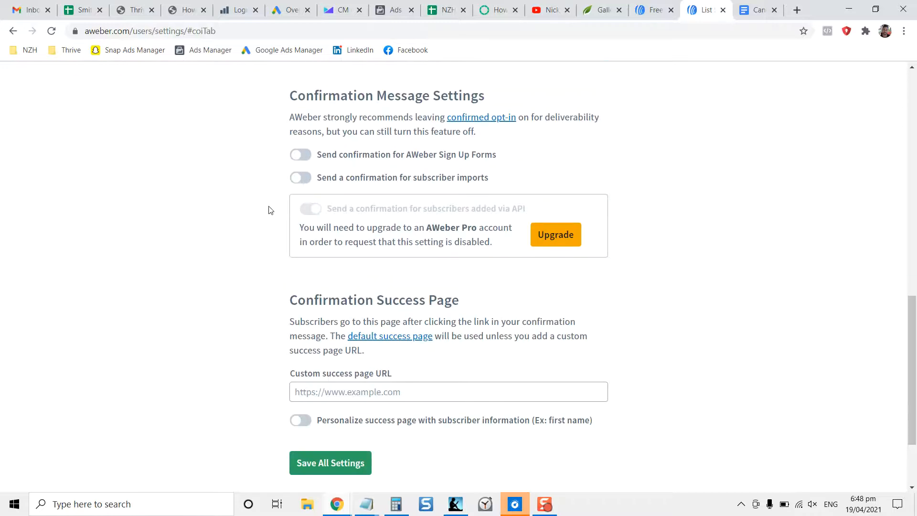
scroll(269, 209, "down", 1)
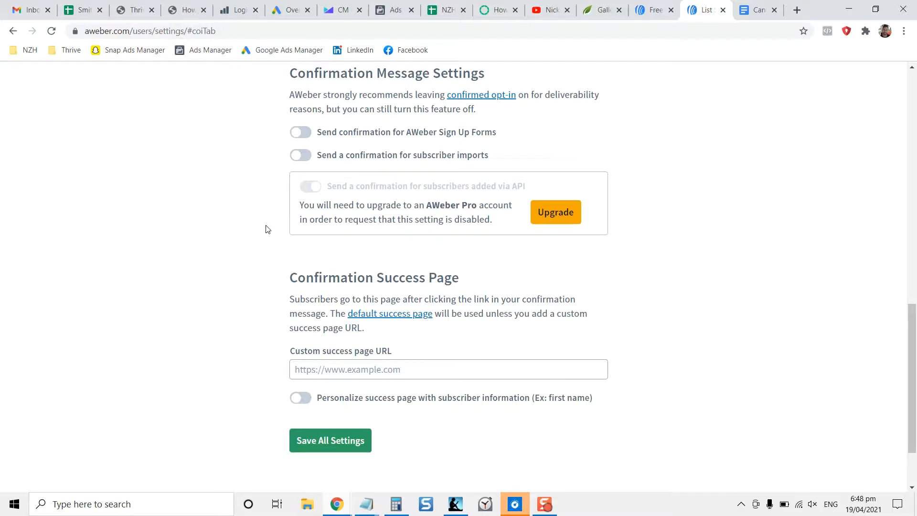
scroll(266, 230, "down", 3)
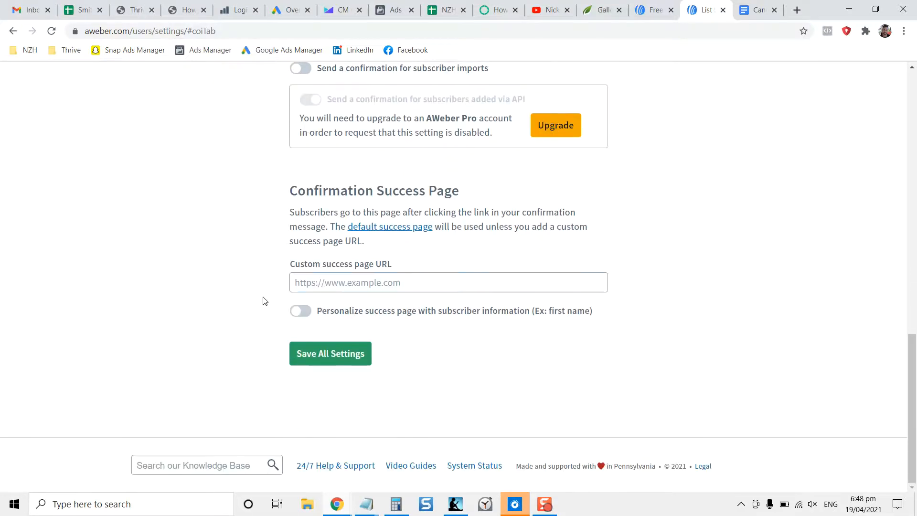
scroll(296, 334, "up", 14)
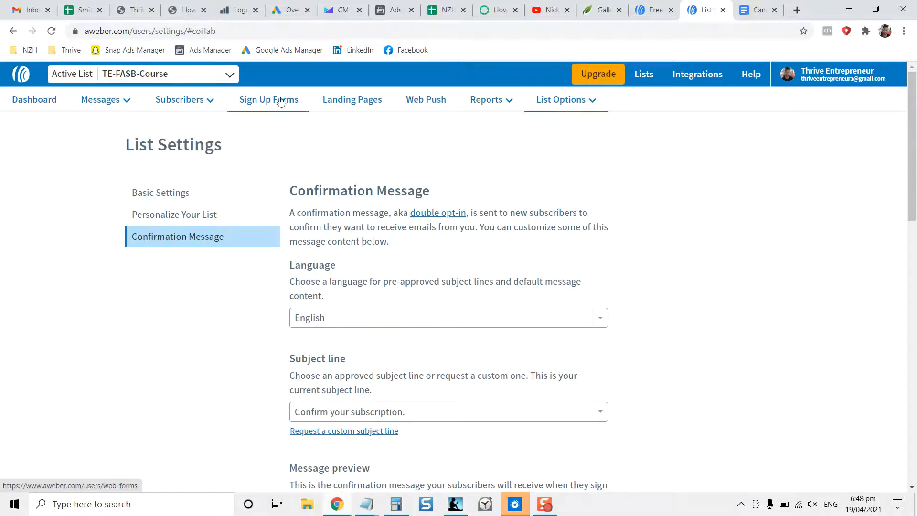
Step: Create a new message from the message drafts using the Drag & Drop Email Builder
mouse_move(118, 103)
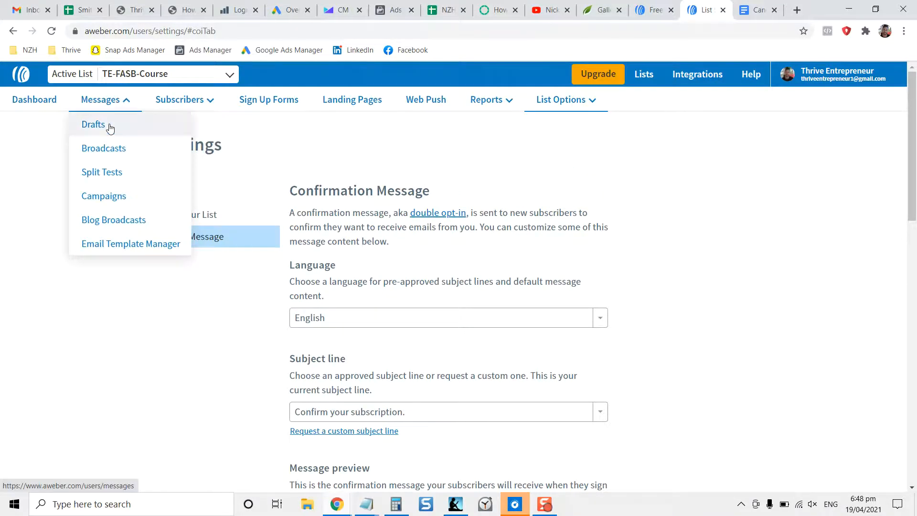
left_click(110, 128)
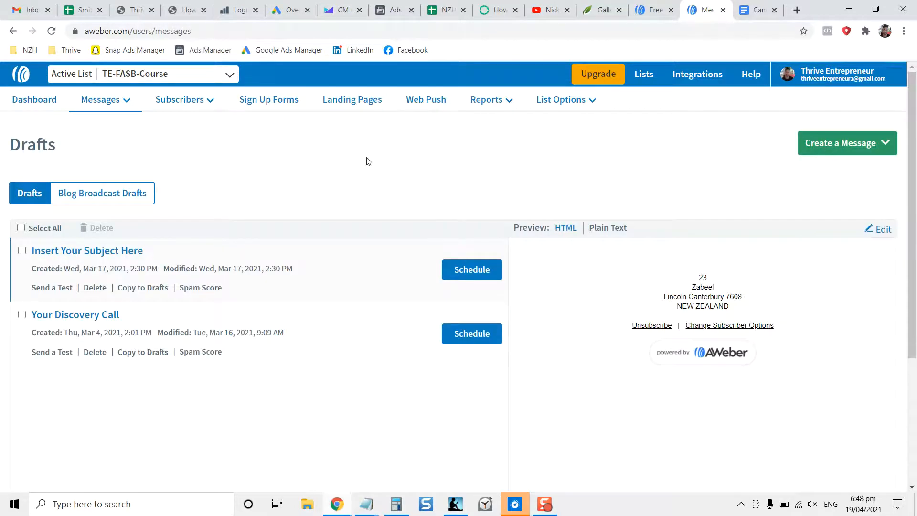
left_click(821, 143)
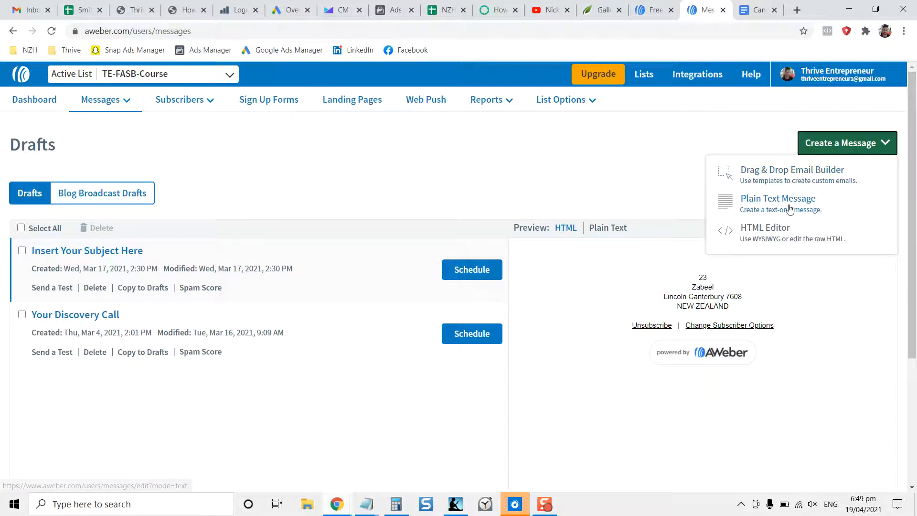
left_click(787, 178)
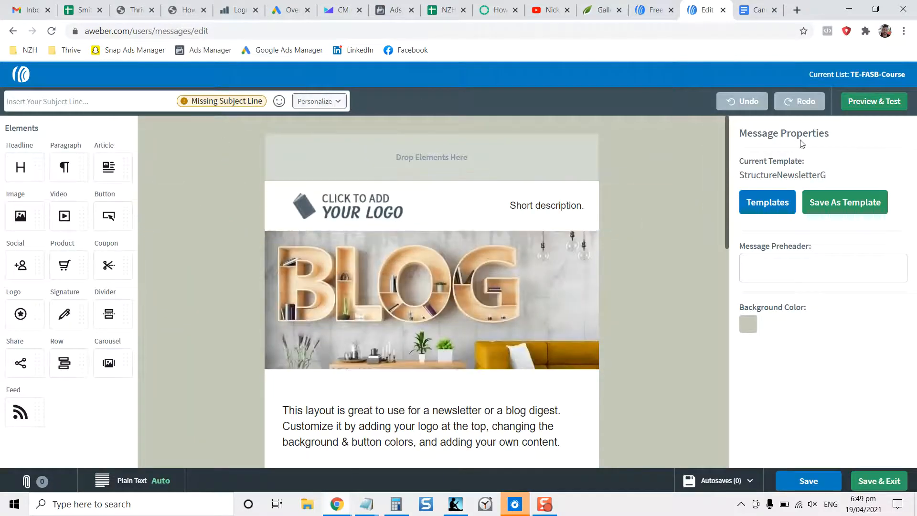
Step: Browse the template gallery for the new message, and close it without applying a template
left_click(768, 203)
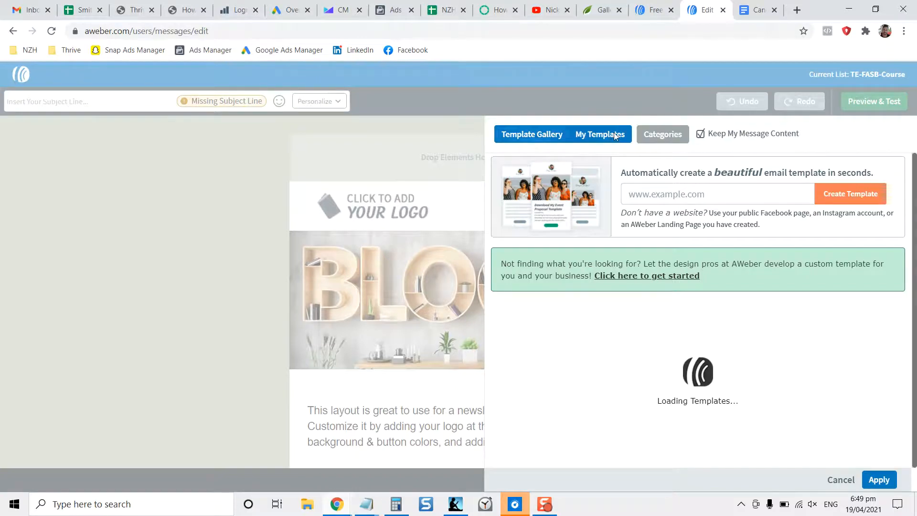
left_click(538, 138)
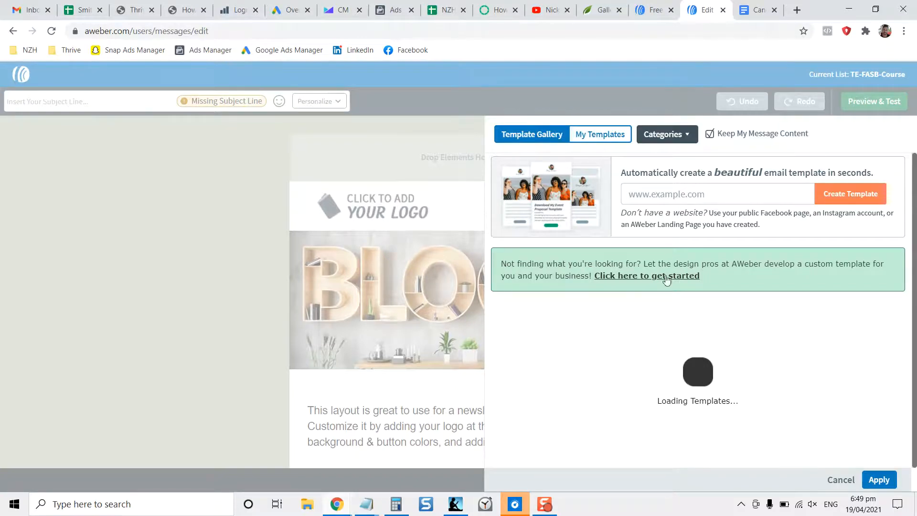
left_click(697, 196)
left_click(787, 175)
left_click(764, 193)
left_click(755, 175)
left_click(841, 480)
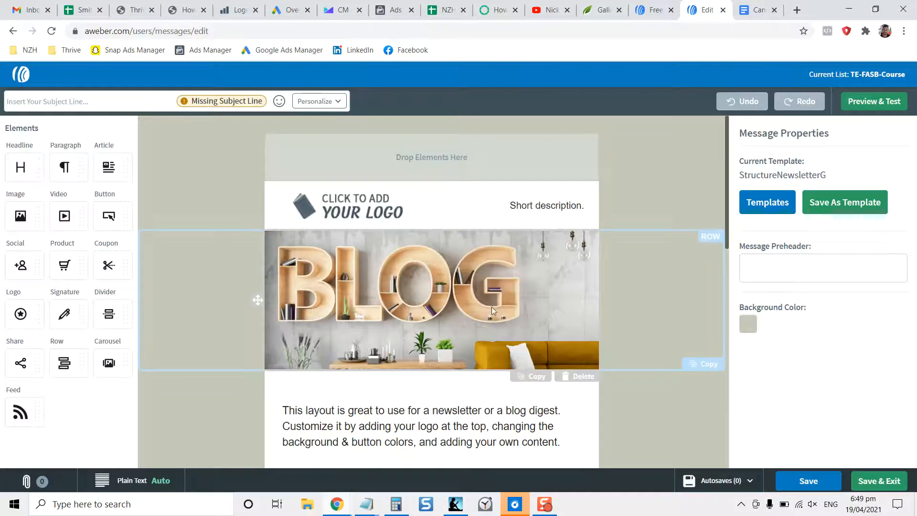
Step: Check the stock images and own images available for the header logo, and close the image gallery without picking one
scroll(254, 324, "down", 4)
scroll(254, 324, "up", 4)
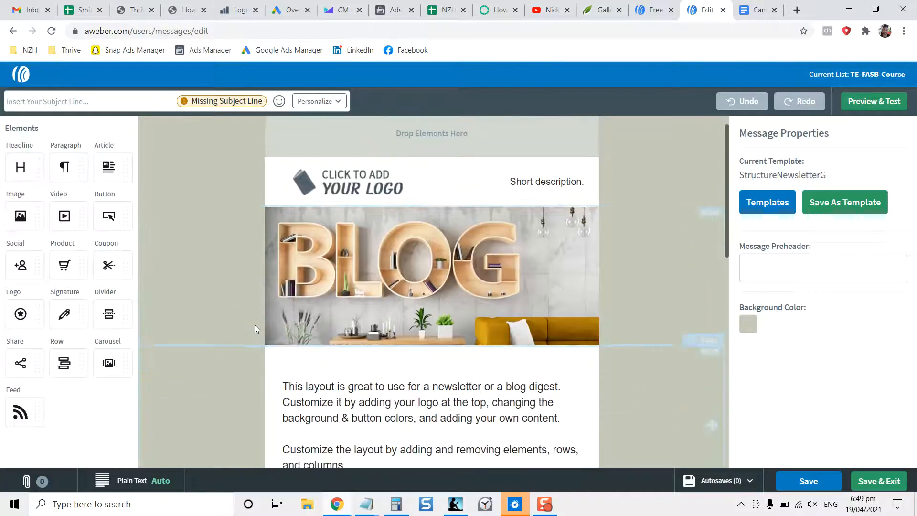
left_click(351, 185)
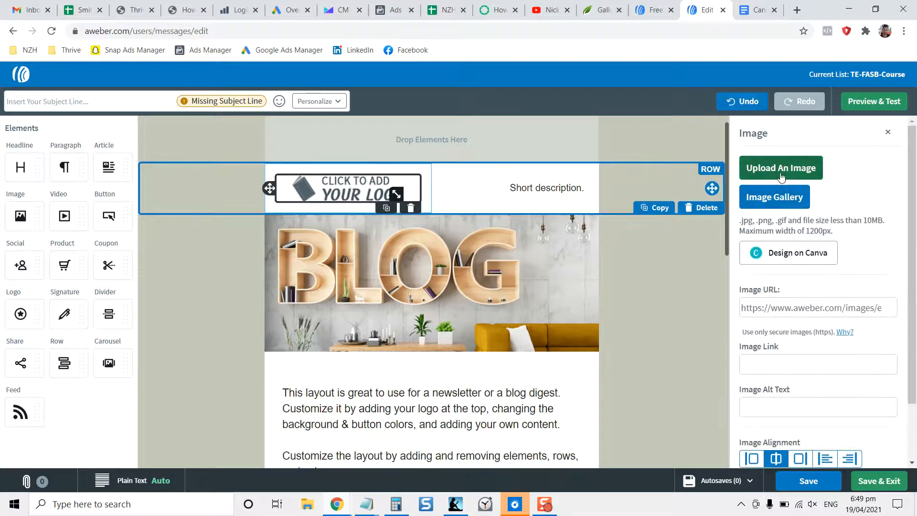
left_click(784, 201)
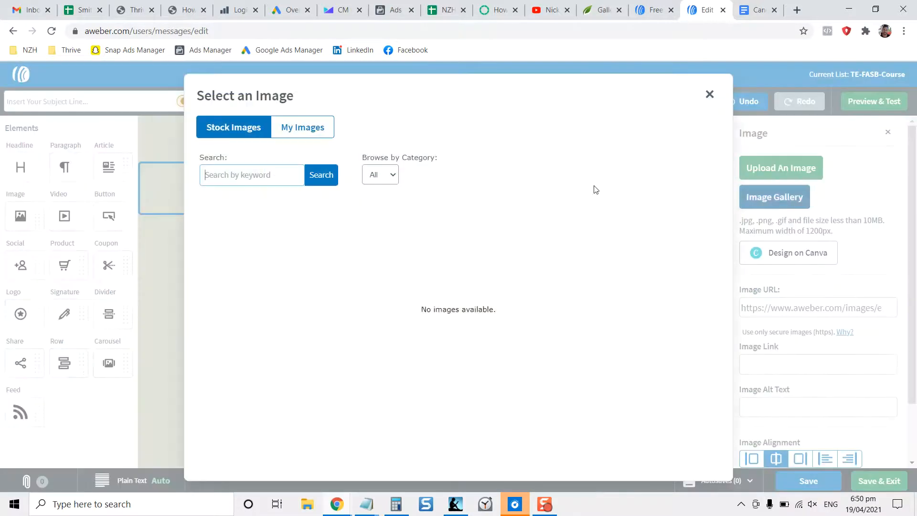
left_click(304, 128)
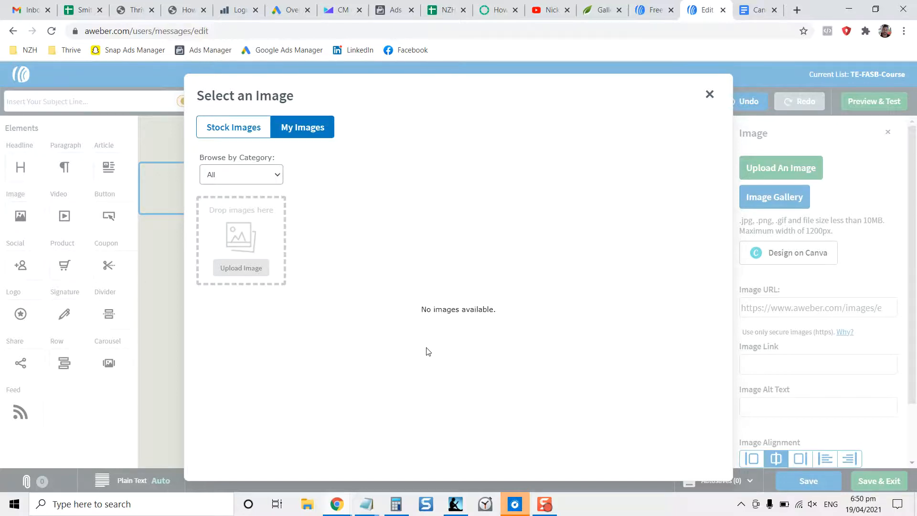
left_click(710, 94)
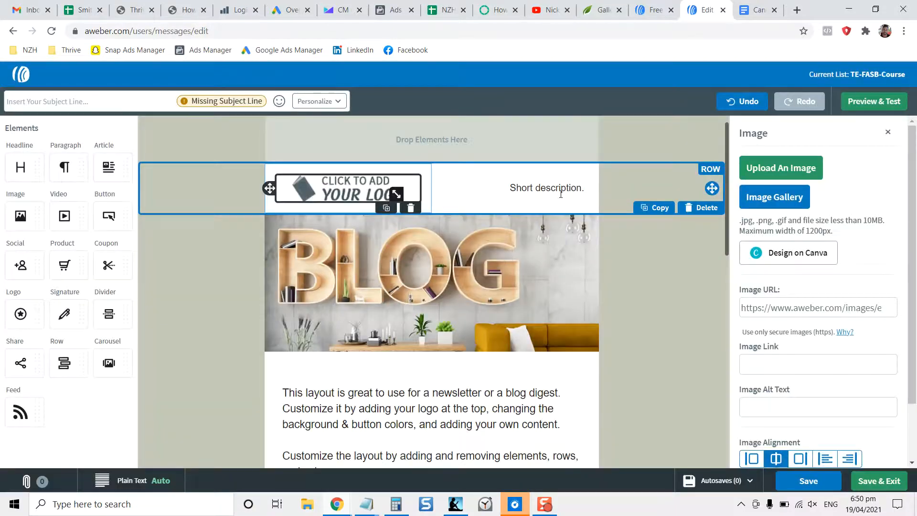
Step: Insert "is your text here - " after "This" in the paragraph below the BLOG image
scroll(233, 302, "down", 2)
scroll(233, 306, "down", 2)
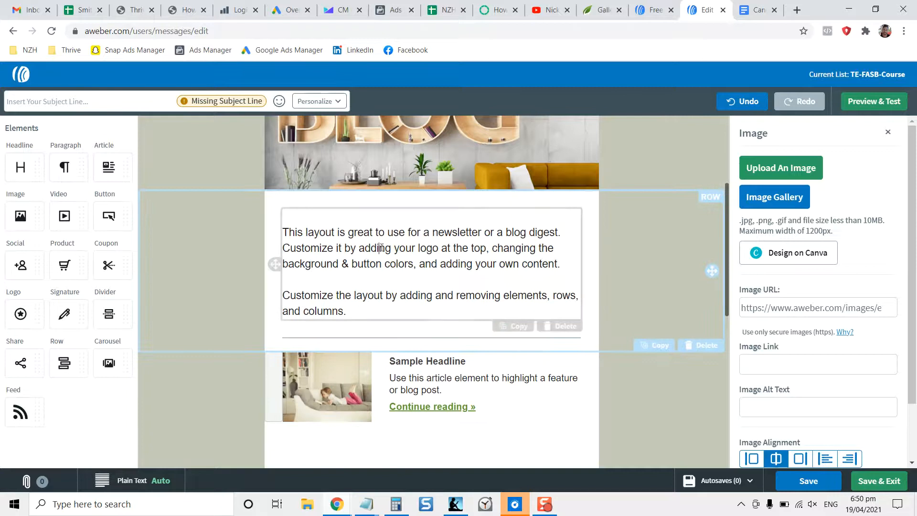
left_click_drag(314, 232, 423, 281)
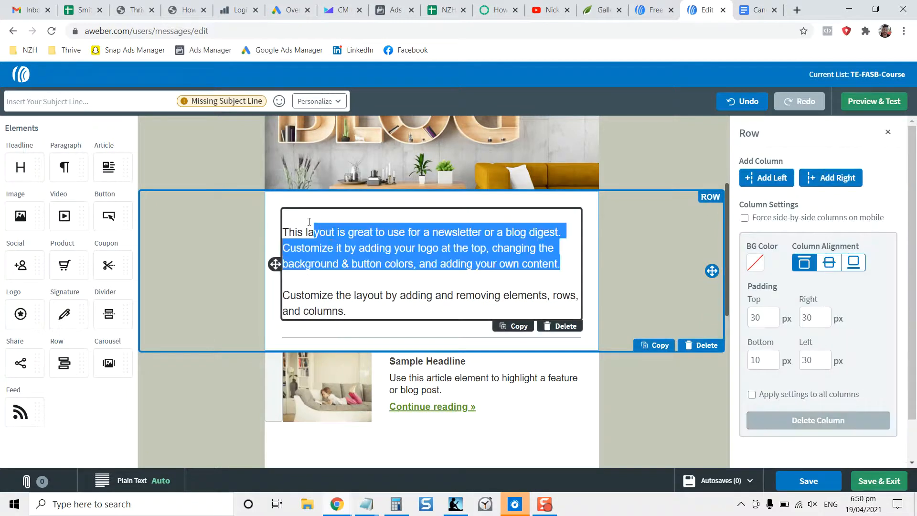
left_click(310, 223)
type("is your text here ")
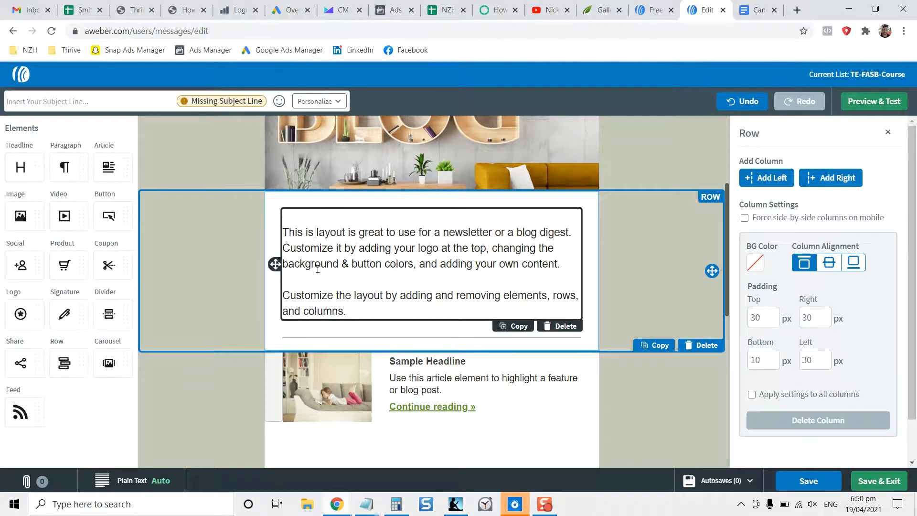
type("-")
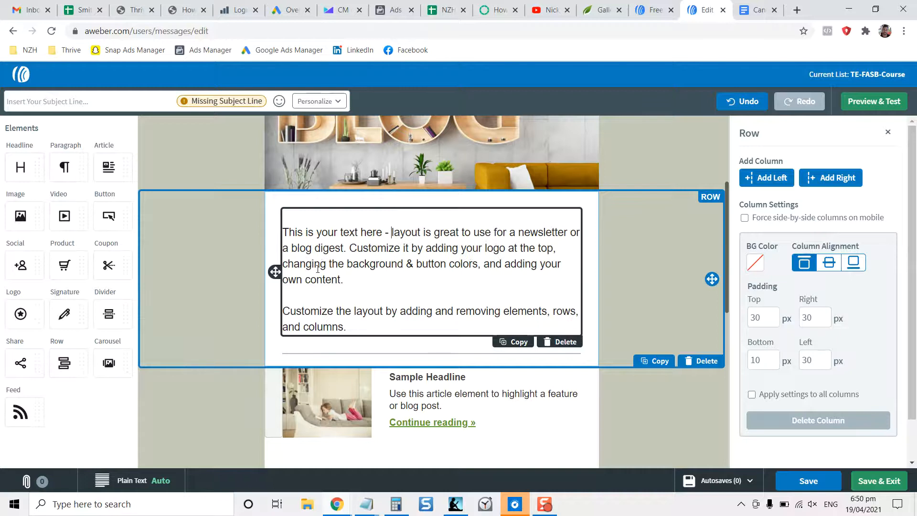
Step: Check the rest of the email layout and enter "Test Email" as the message's subject line
scroll(287, 272, "down", 8)
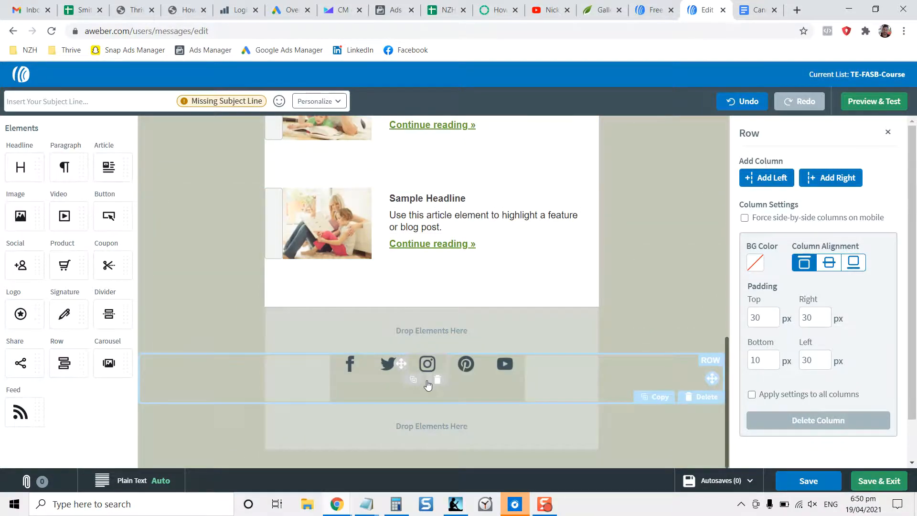
scroll(418, 174, "up", 10)
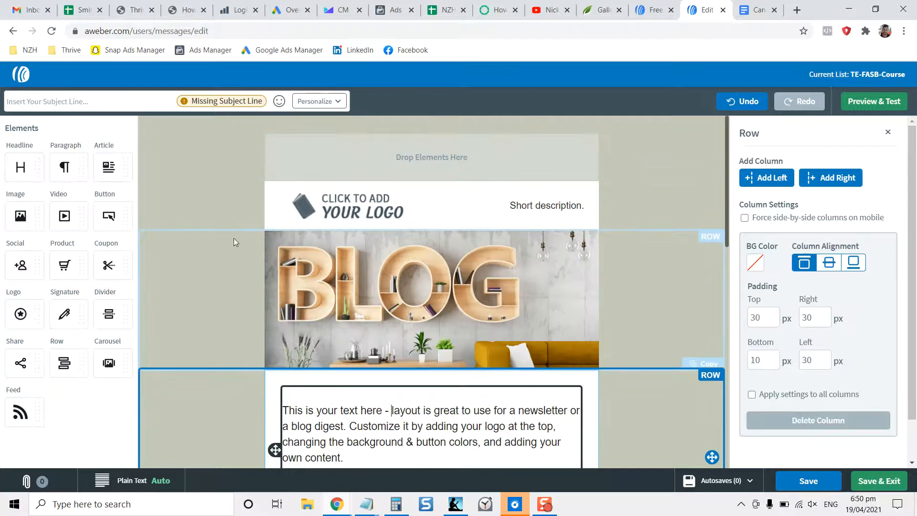
left_click(109, 106)
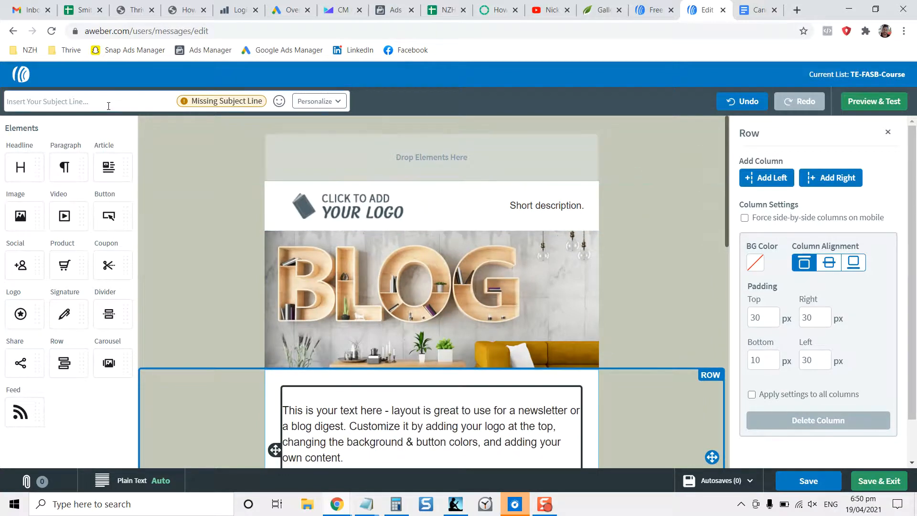
type("Test")
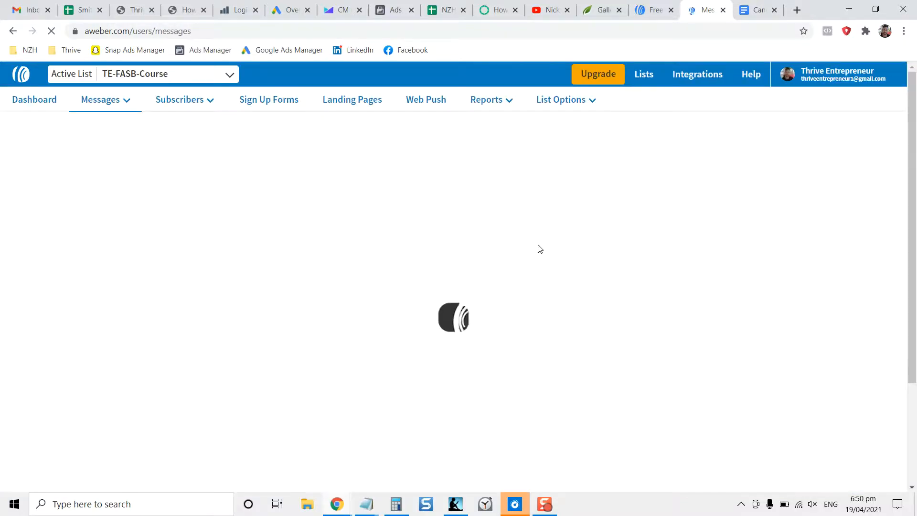
Step: Review the broadcast settings of the Test Email draft, including its recipient lists and segment, and cancel without sending
left_click(479, 265)
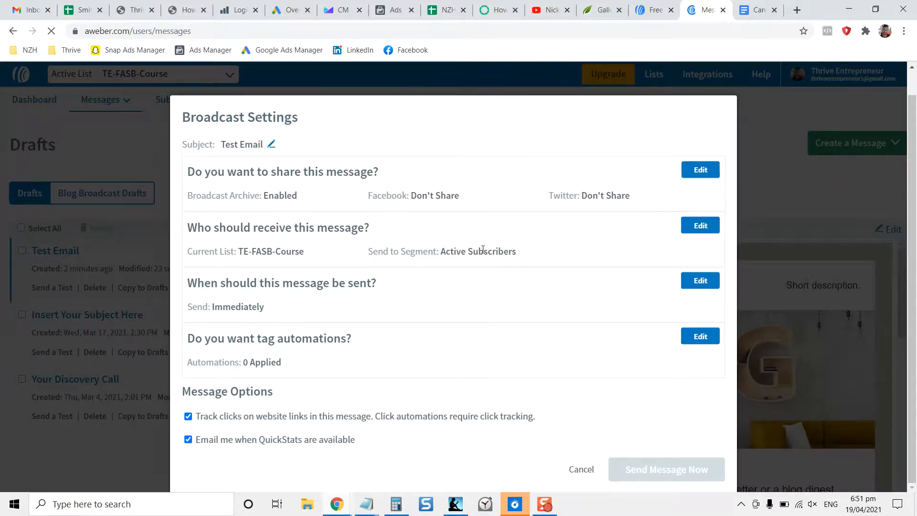
left_click(698, 226)
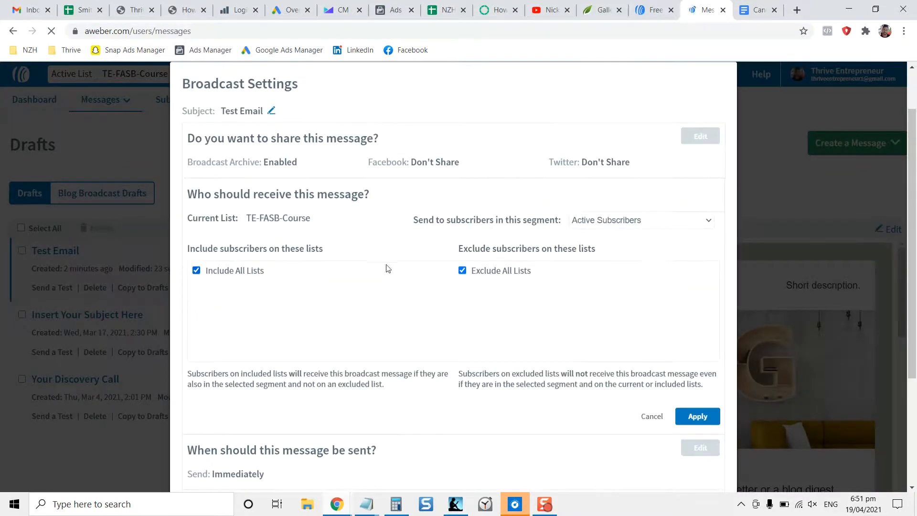
left_click(656, 427)
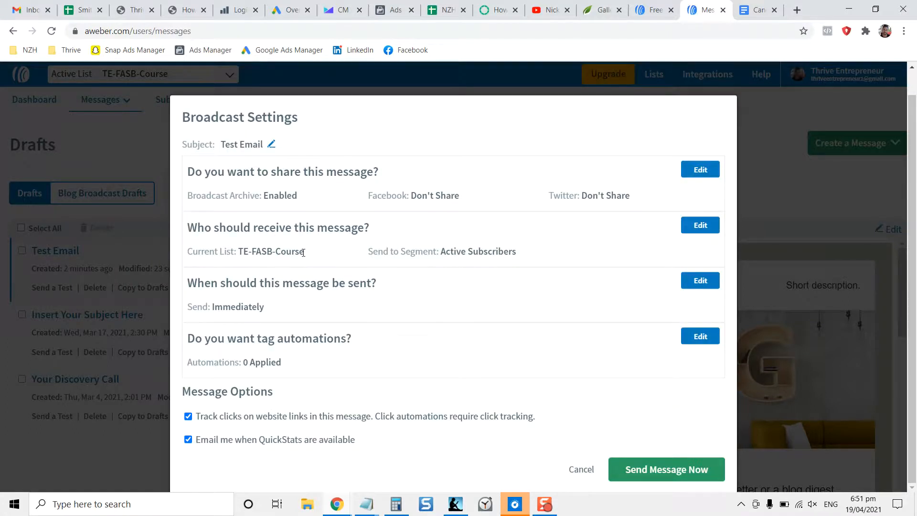
left_click(581, 468)
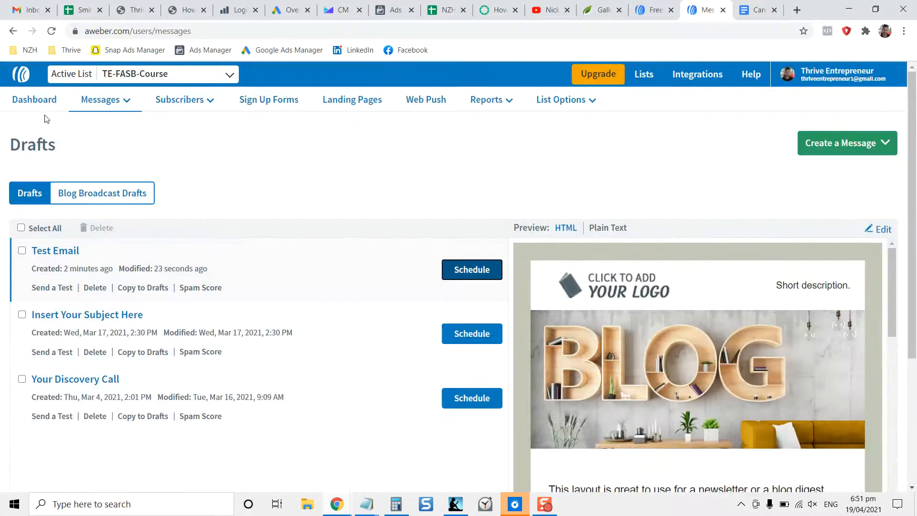
Step: Create a blank campaign named "Test Email 1" from the list's campaigns
left_click(100, 100)
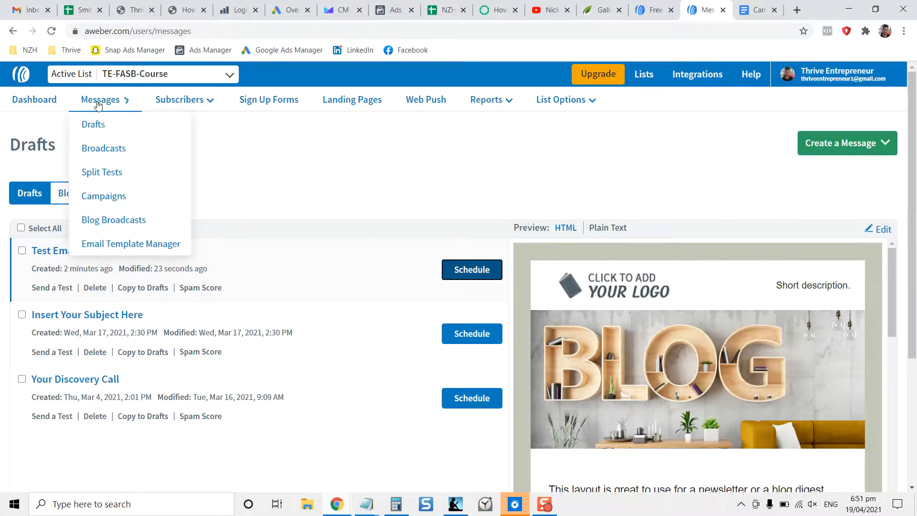
left_click(125, 196)
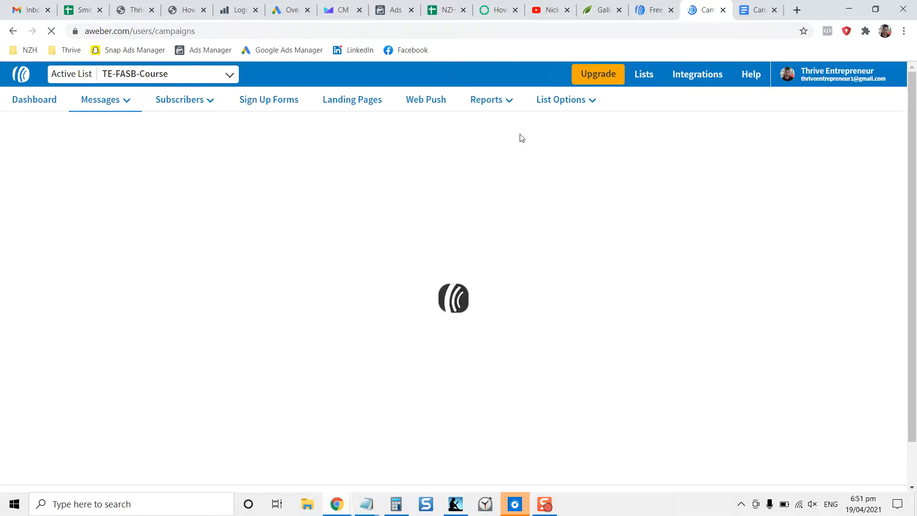
left_click(556, 103)
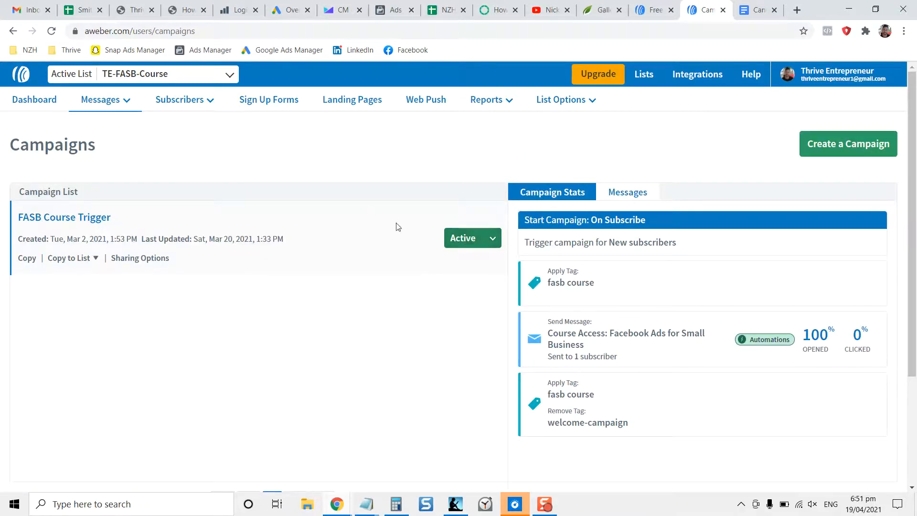
left_click(827, 142)
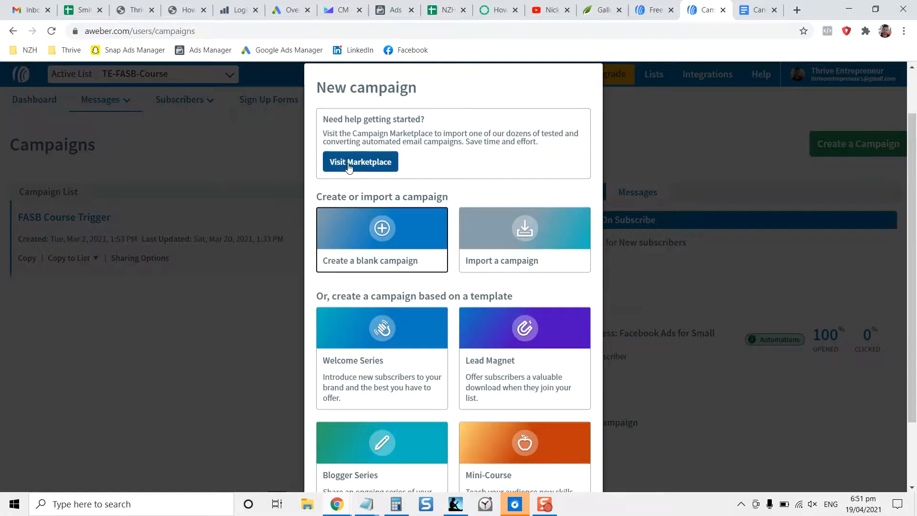
left_click(386, 237)
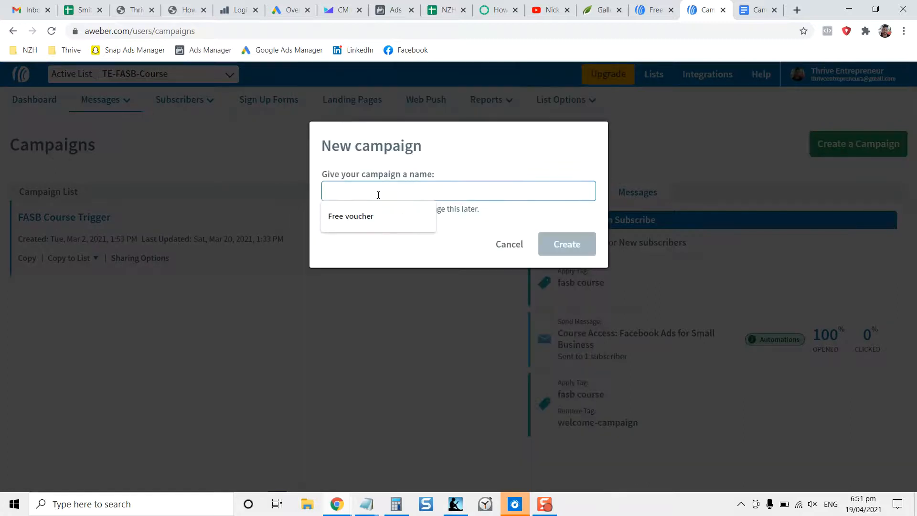
type("Test Email 1")
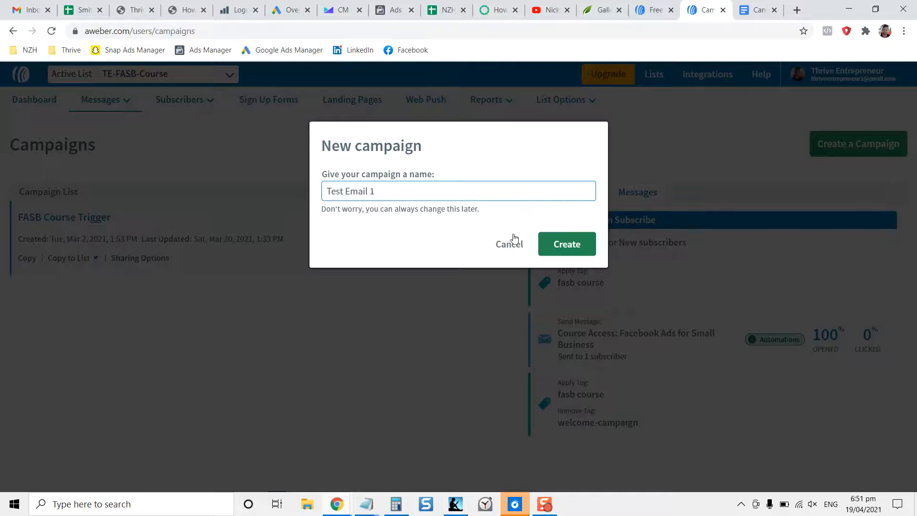
left_click(562, 247)
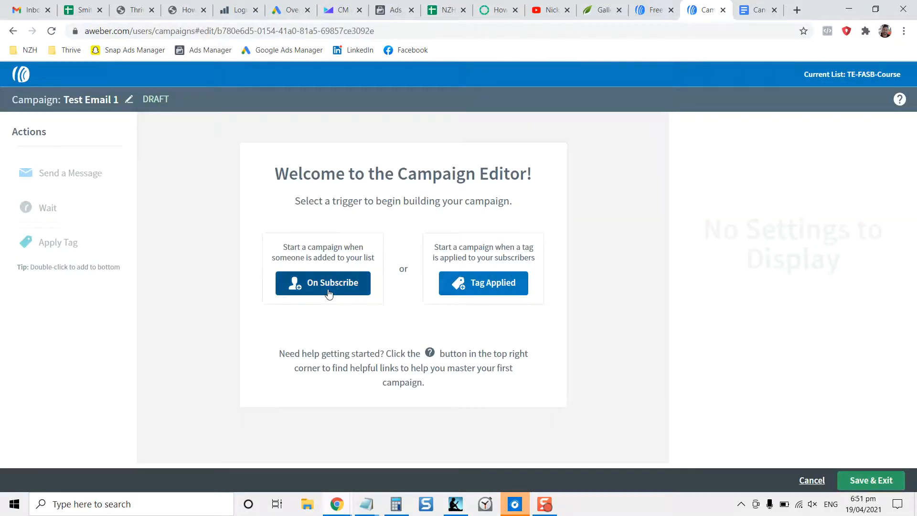
Step: Set the campaign trigger to On Subscribe and add a Send a Message action below it
left_click(316, 282)
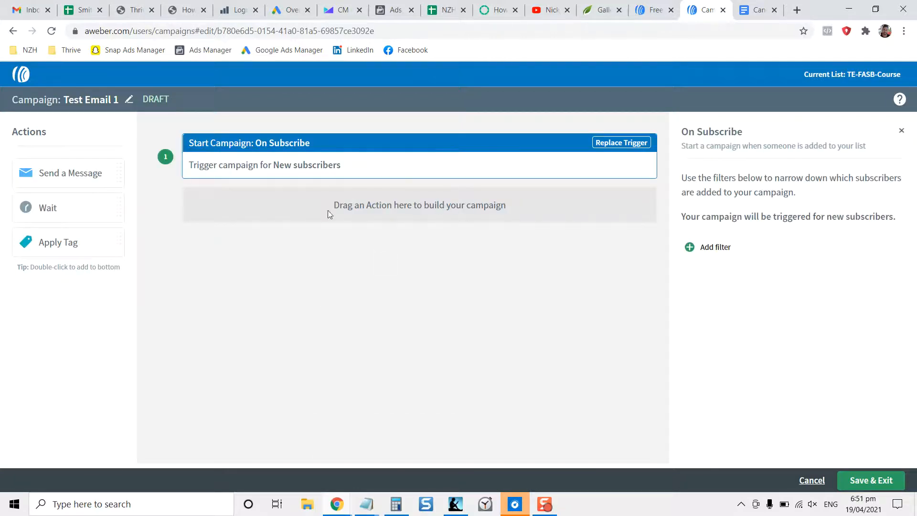
left_click_drag(81, 176, 402, 207)
Step: Add a Wait action between the trigger and the message, open its interval for editing, and remove the action
left_click_drag(48, 208, 480, 173)
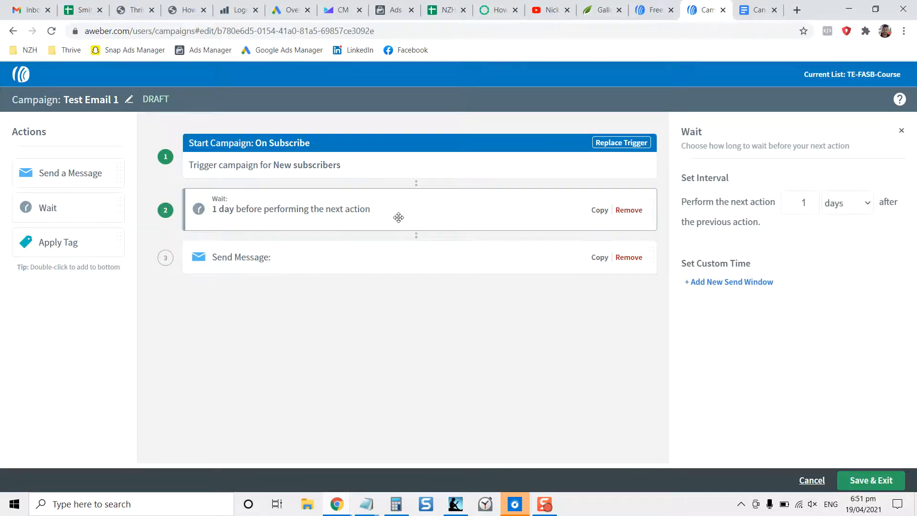
left_click(804, 204)
left_click(633, 210)
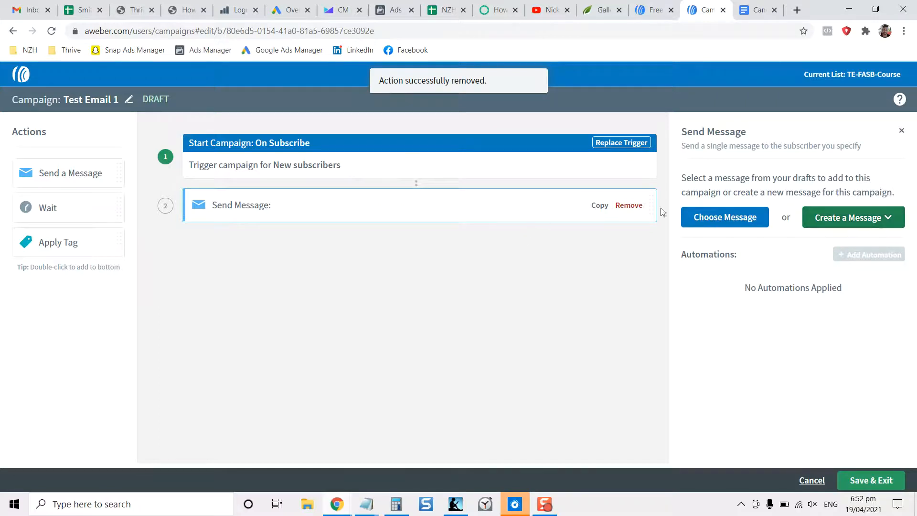
Step: Assign the Test Email draft to the campaign's Send Message action, and save and exit the campaign
left_click(709, 209)
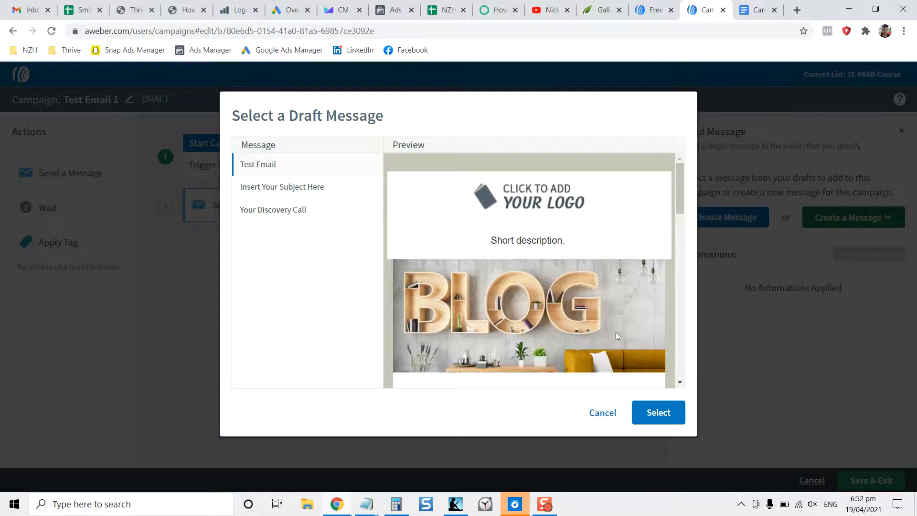
scroll(618, 334, "down", 4)
left_click(654, 411)
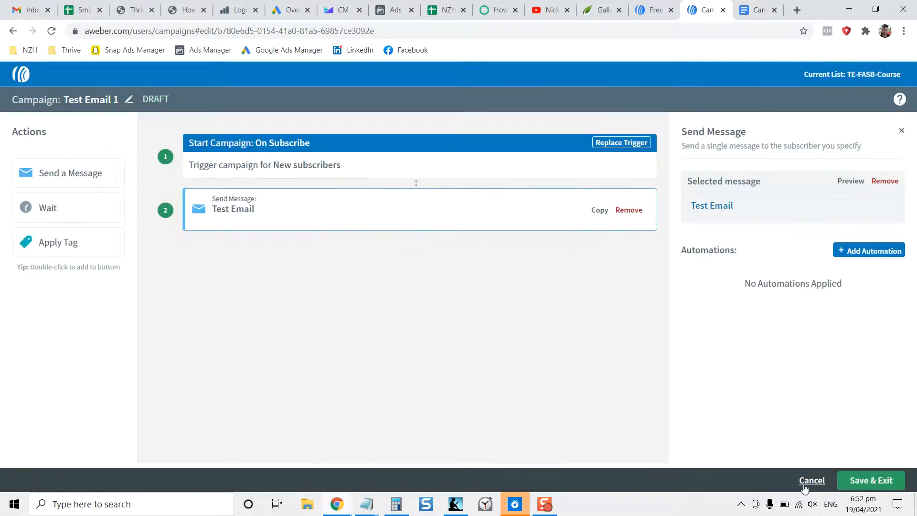
left_click(858, 484)
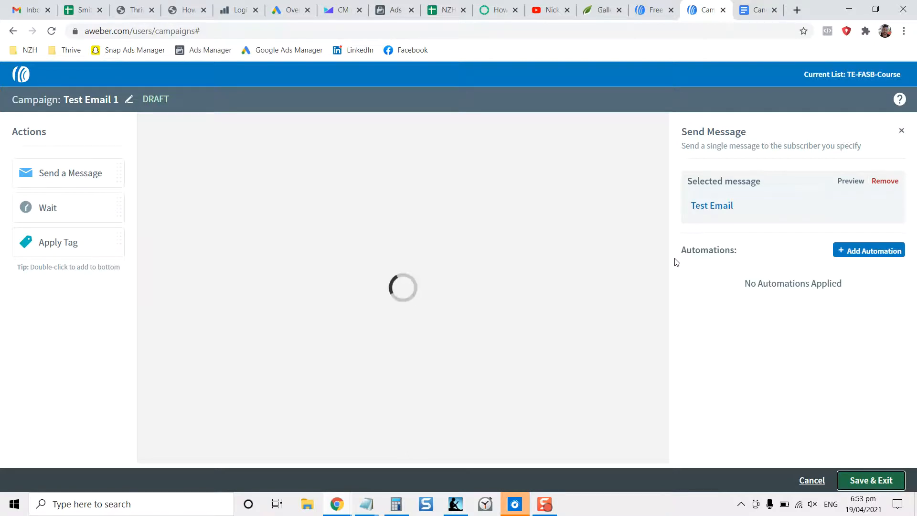
Step: Go to the Landing Pages section at aweber.com/users/landing_pages
left_click(178, 32)
type("l")
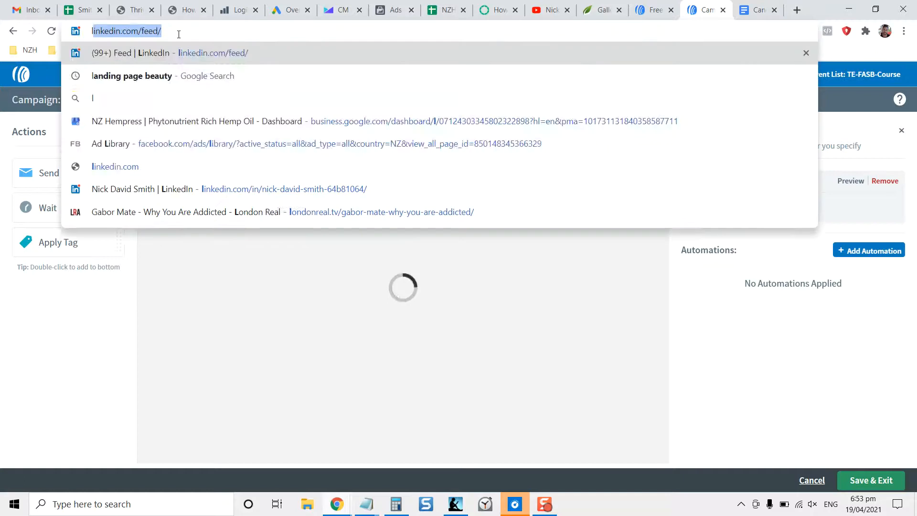
type("anding")
key("Down")
key("Down")
key("Down")
key("Down")
key("Down")
key("Return")
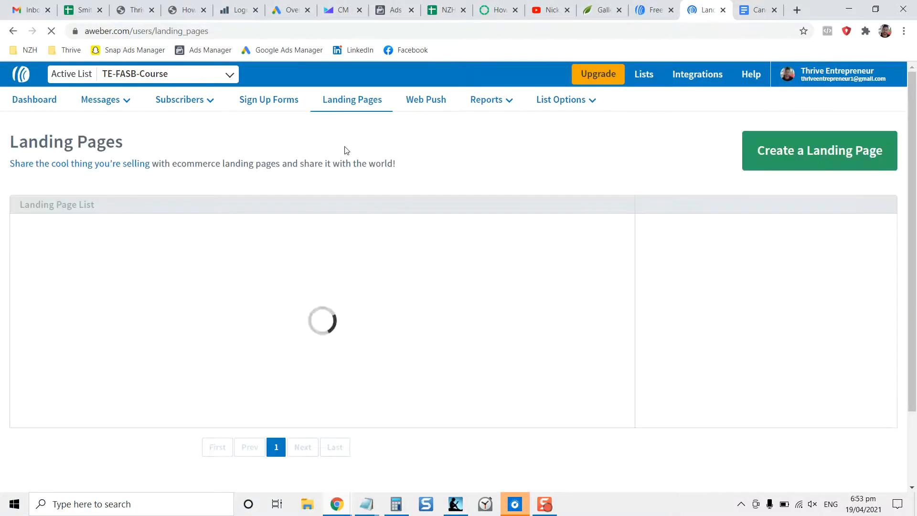
Step: Start a new landing page and browse the available landing page templates
left_click(806, 148)
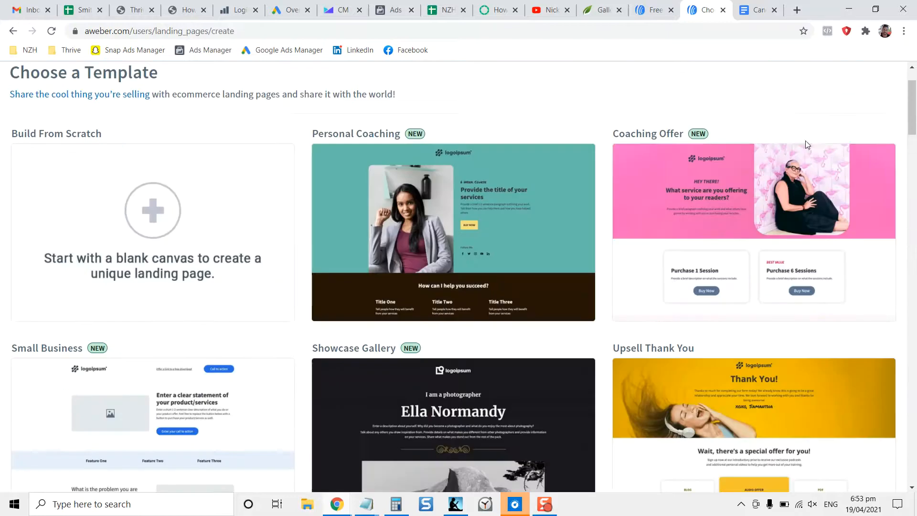
mouse_move(501, 248)
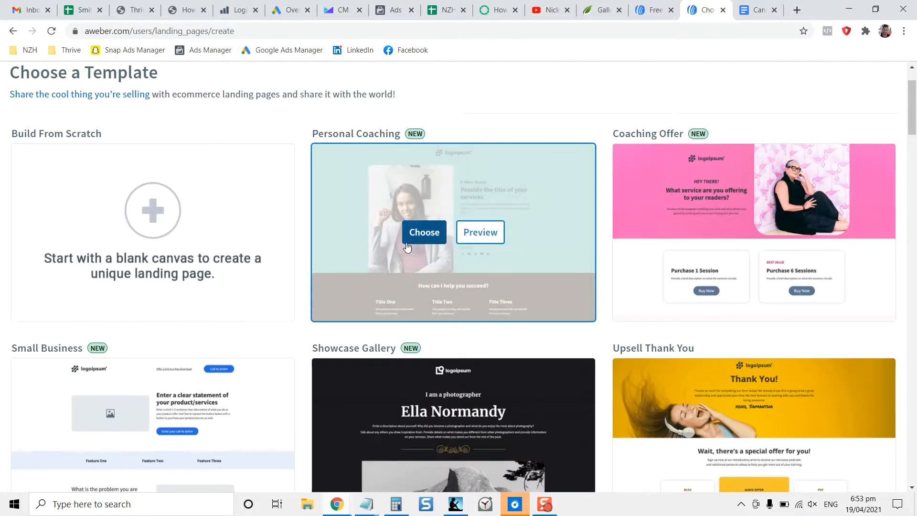
scroll(488, 269, "down", 15)
scroll(489, 271, "down", 10)
scroll(490, 273, "down", 15)
scroll(489, 272, "up", 10)
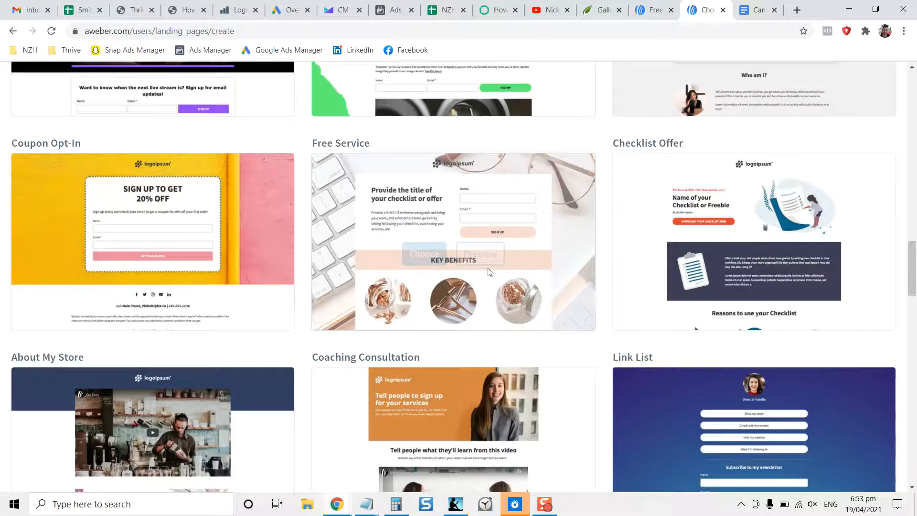
Step: Choose the Personal Coaching template for the new landing page
scroll(489, 272, "up", 10)
scroll(488, 268, "down", 2)
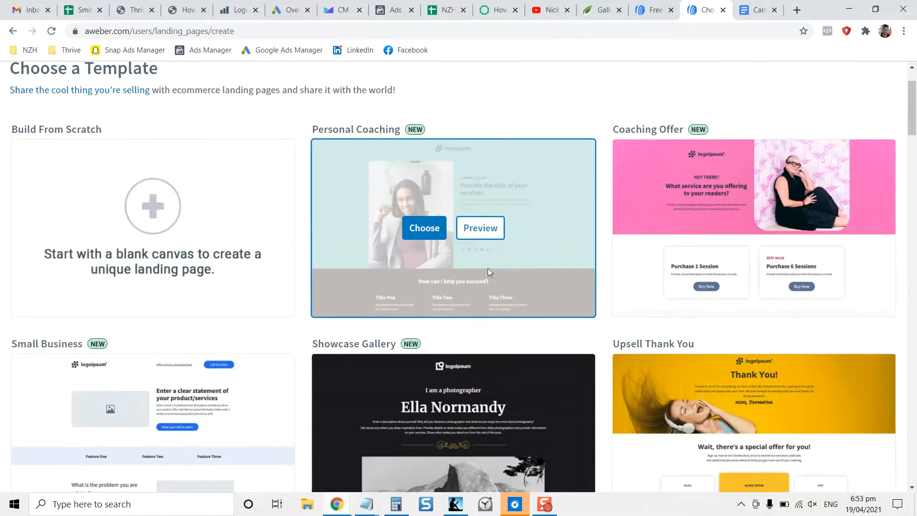
left_click(419, 232)
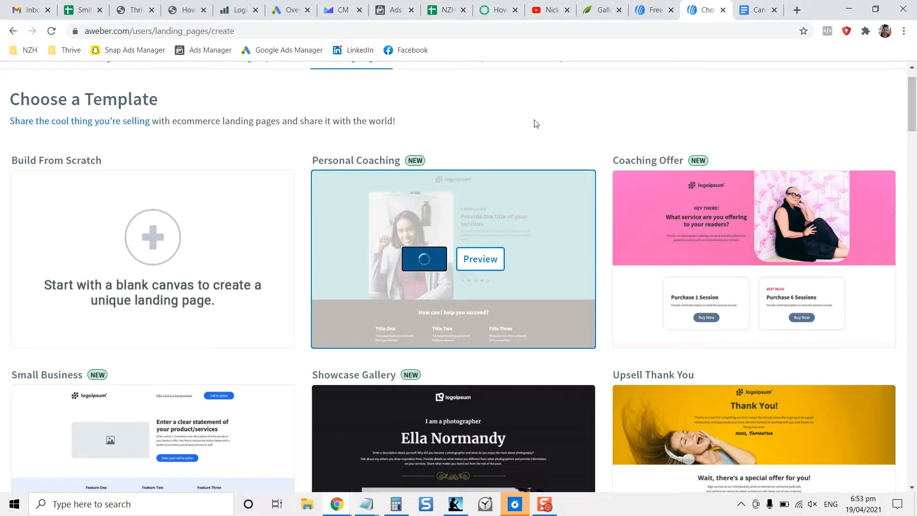
scroll(539, 237, "down", 5)
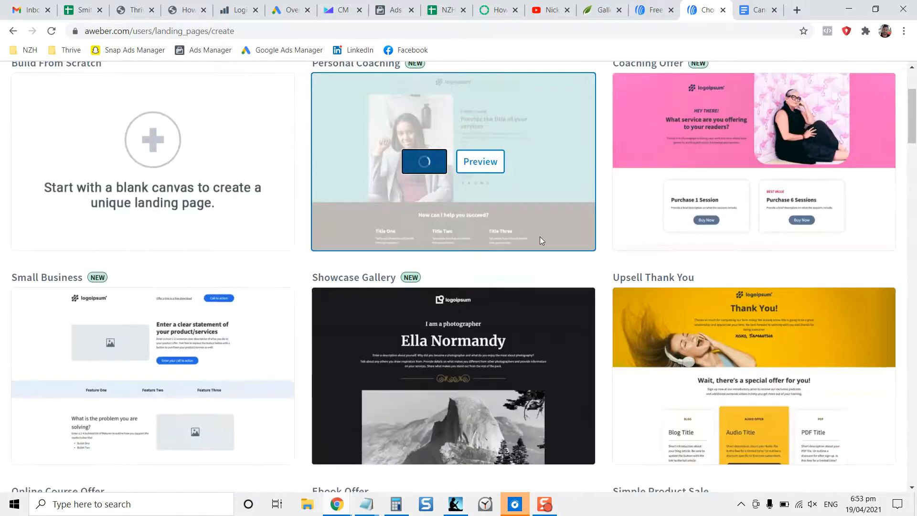
scroll(540, 236, "up", 5)
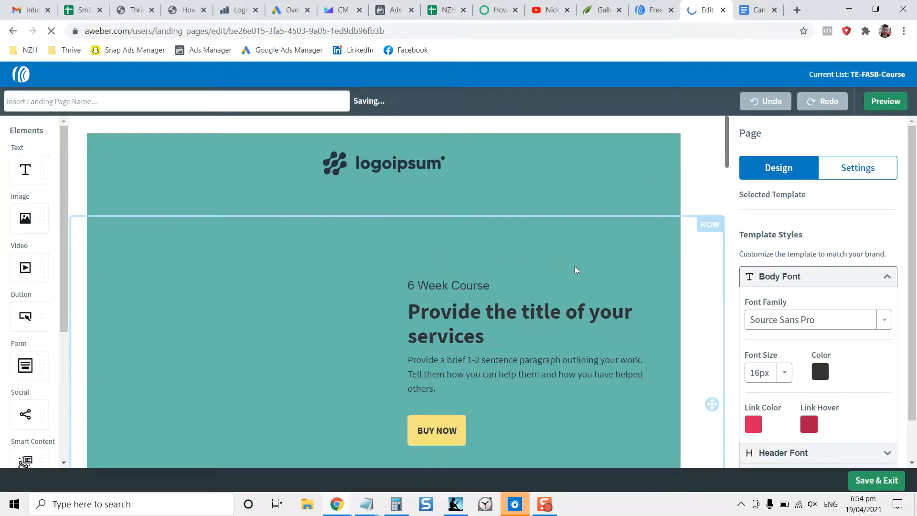
Step: Select the headshot image, check the stock and own images available in its image gallery, and close the gallery
scroll(574, 265, "down", 1)
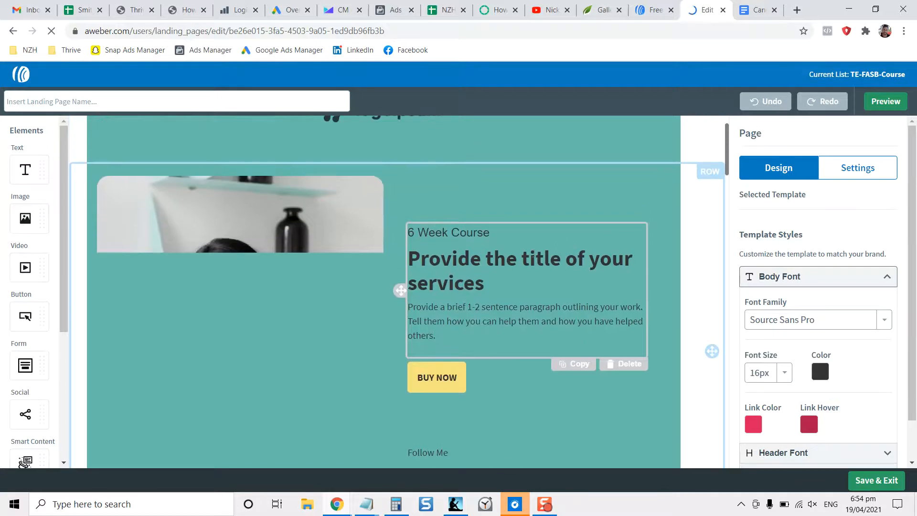
left_click(310, 231)
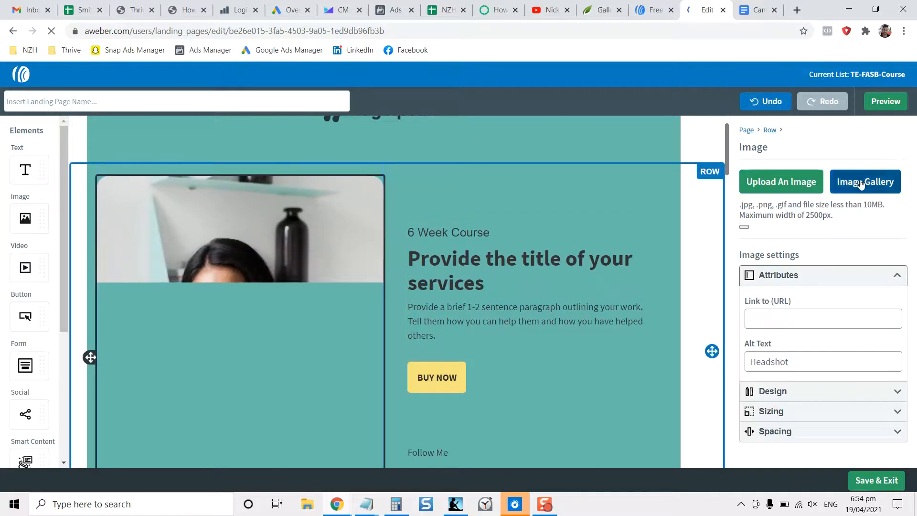
left_click(785, 207)
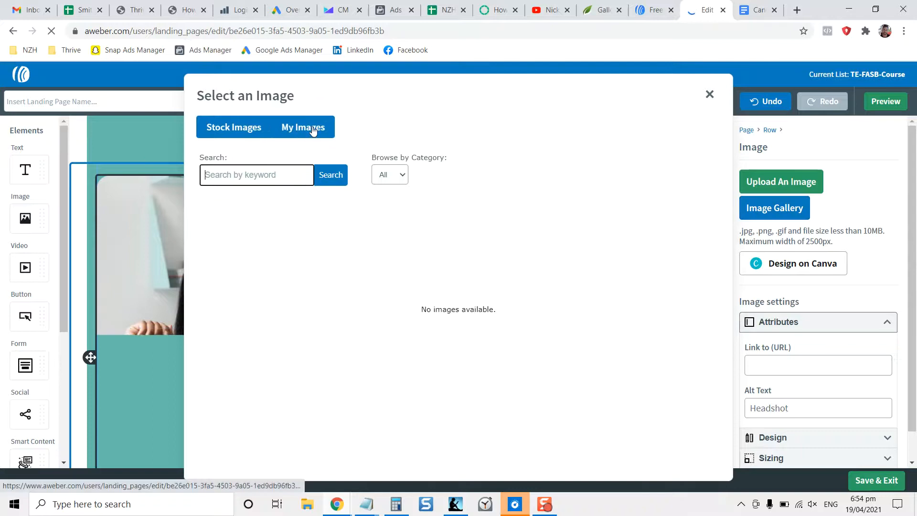
left_click(301, 135)
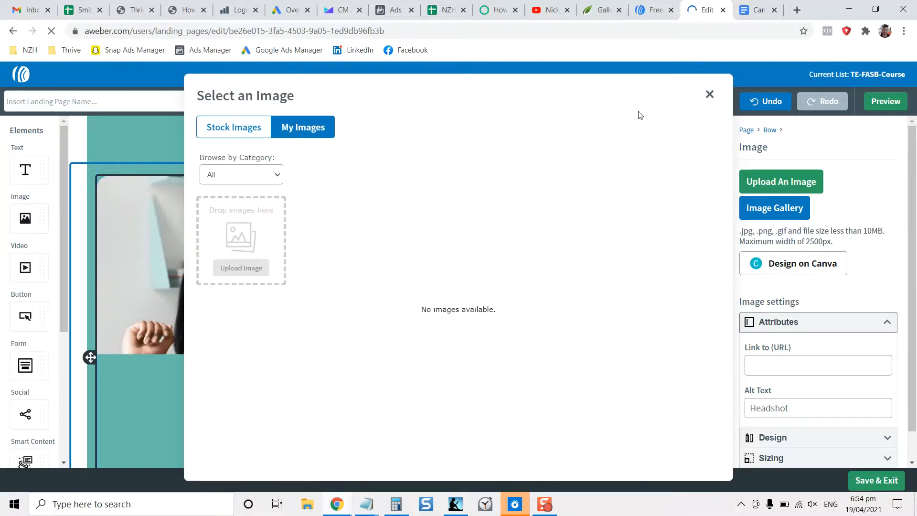
left_click(710, 94)
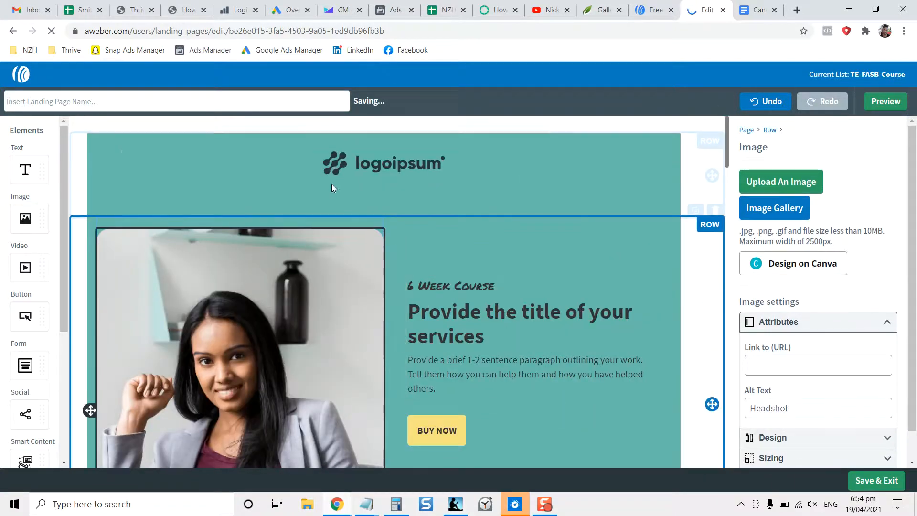
Step: Look through the template from the editable service description down to the sign-up form near the page's end
scroll(504, 333, "down", 4)
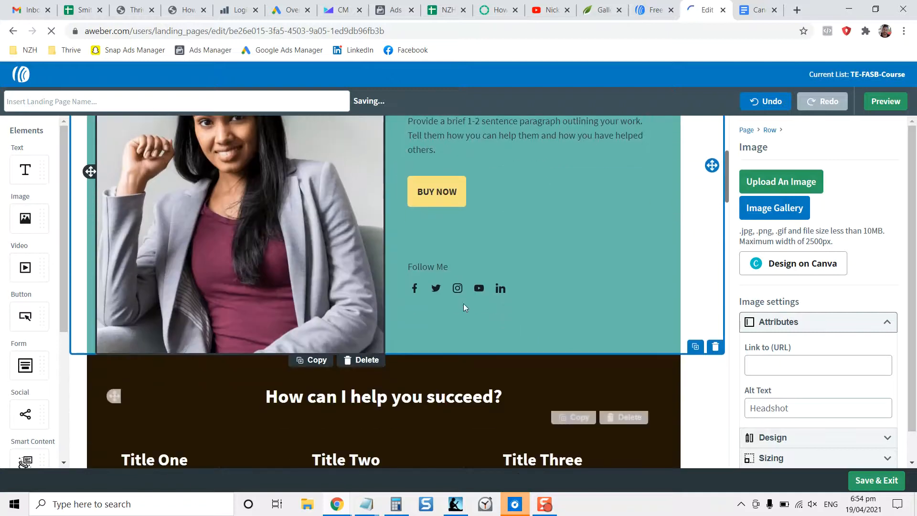
scroll(466, 306, "up", 3)
left_click_drag(457, 264, 486, 290)
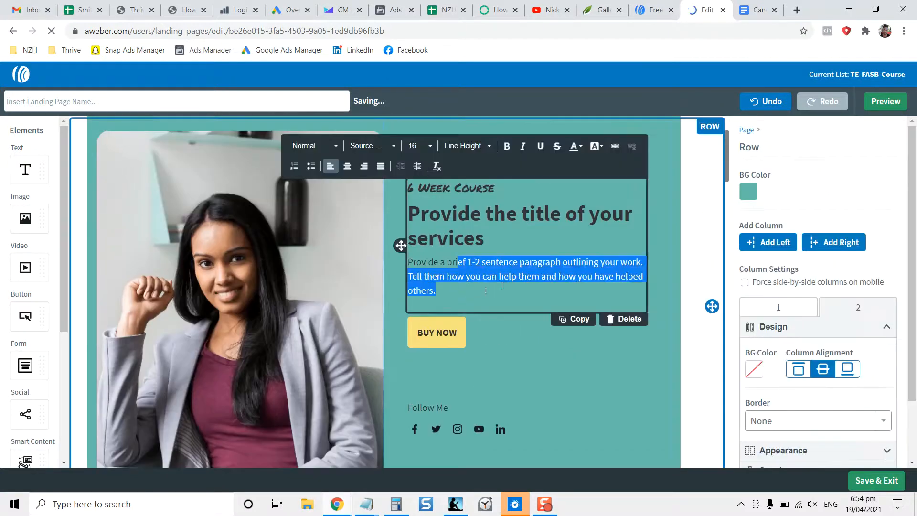
left_click(462, 264)
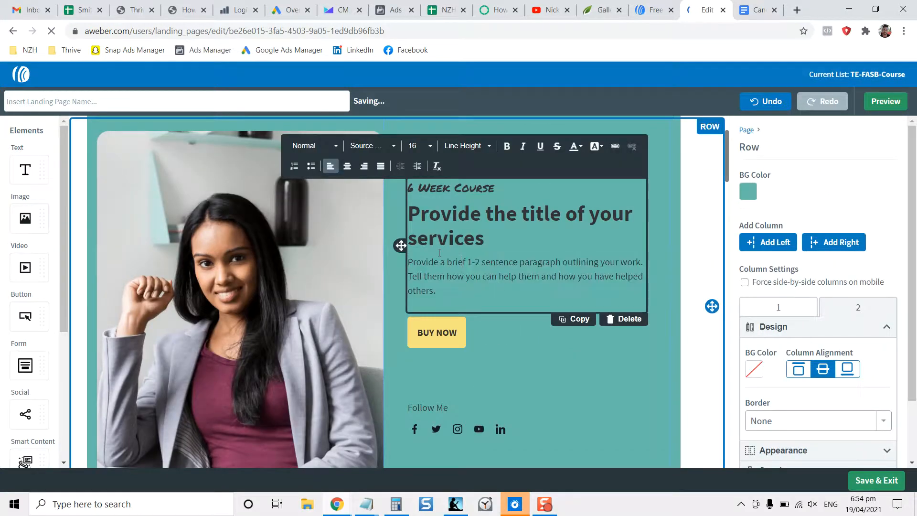
scroll(510, 249, "down", 2)
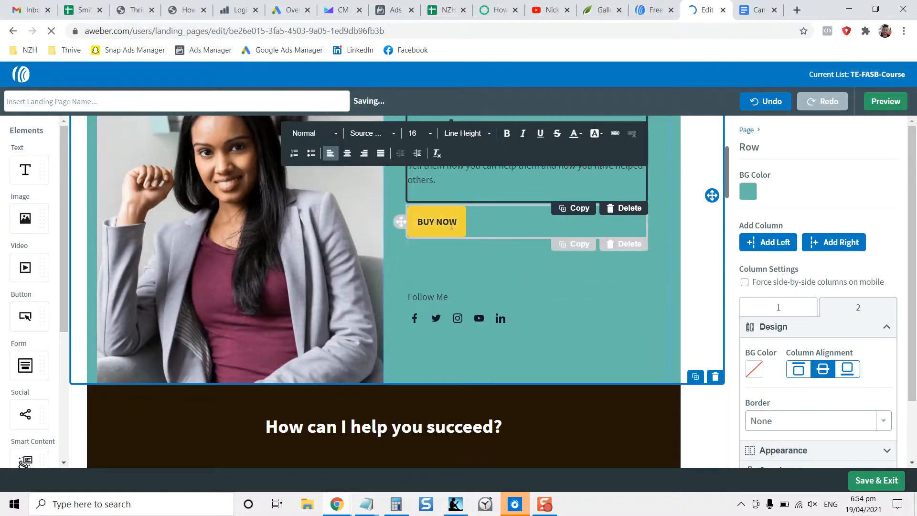
scroll(534, 246, "down", 20)
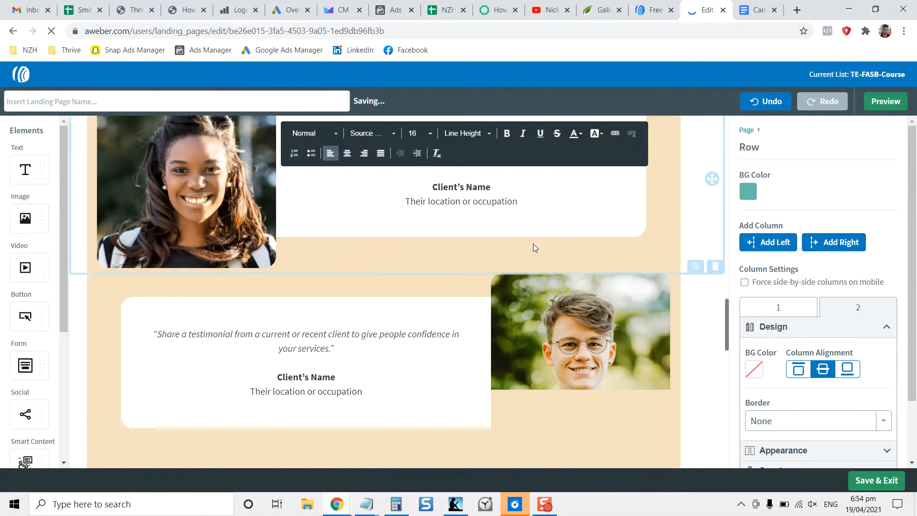
scroll(532, 244, "down", 8)
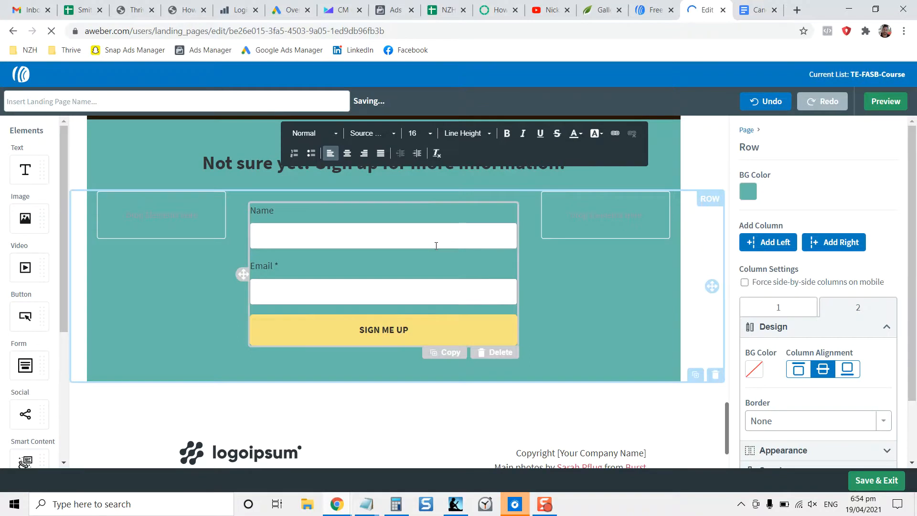
Step: Select the sign-up form and make its Name field required
left_click(436, 245)
scroll(501, 249, "up", 2)
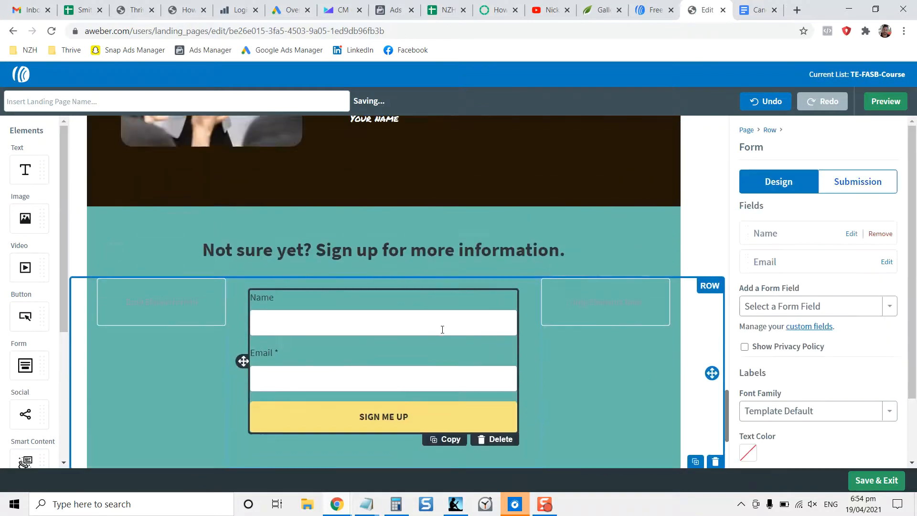
scroll(519, 286, "up", 20)
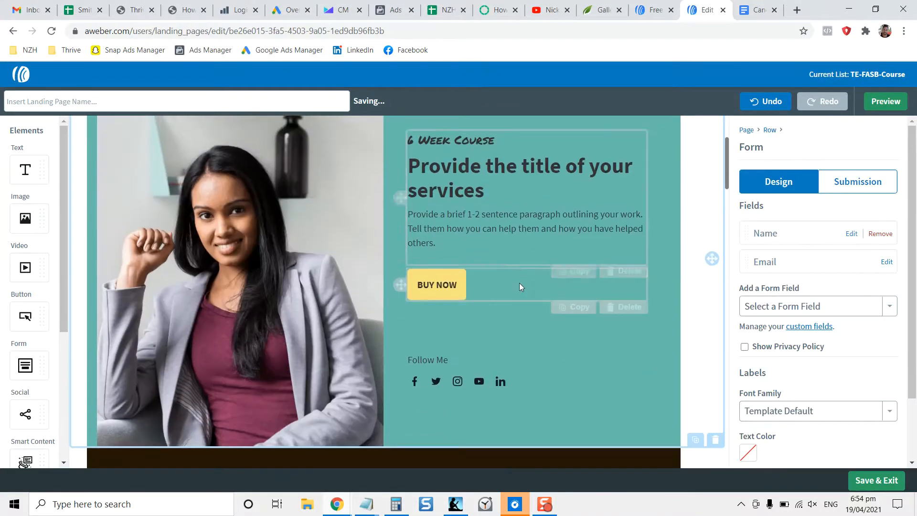
scroll(505, 335, "down", 12)
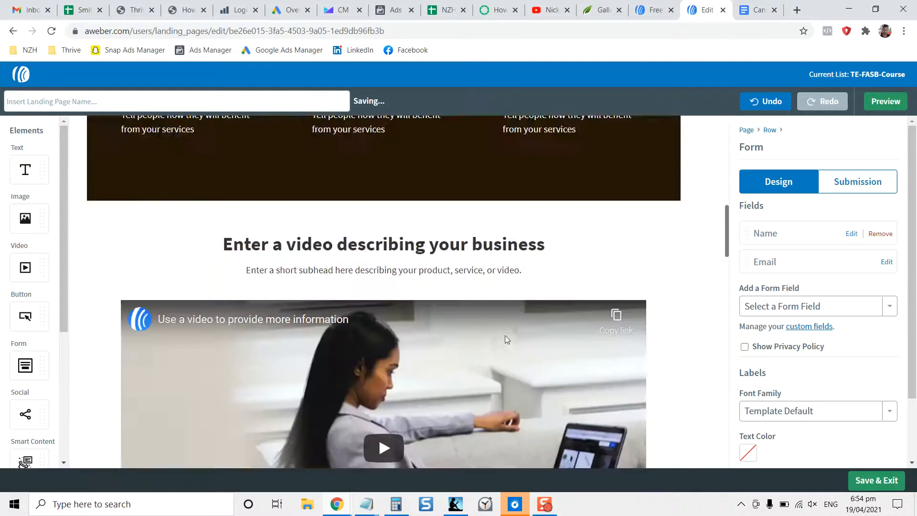
scroll(505, 335, "down", 12)
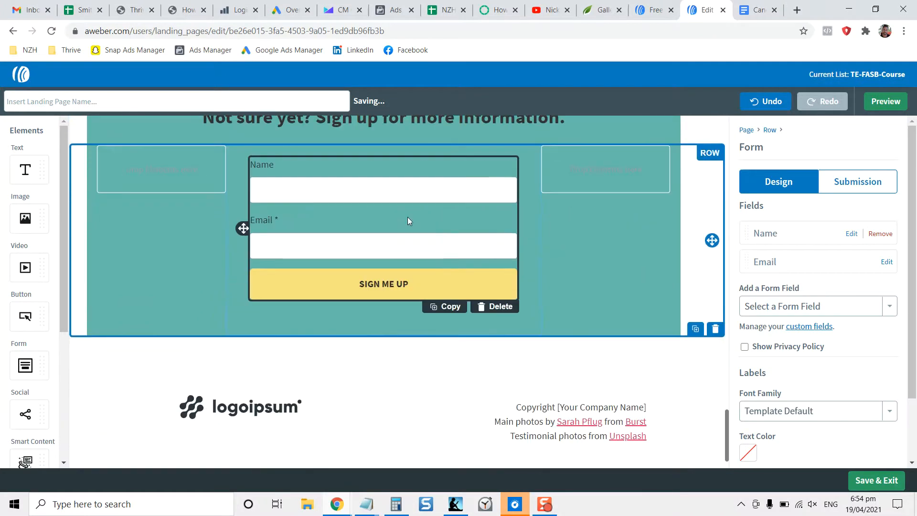
scroll(408, 215, "up", 1)
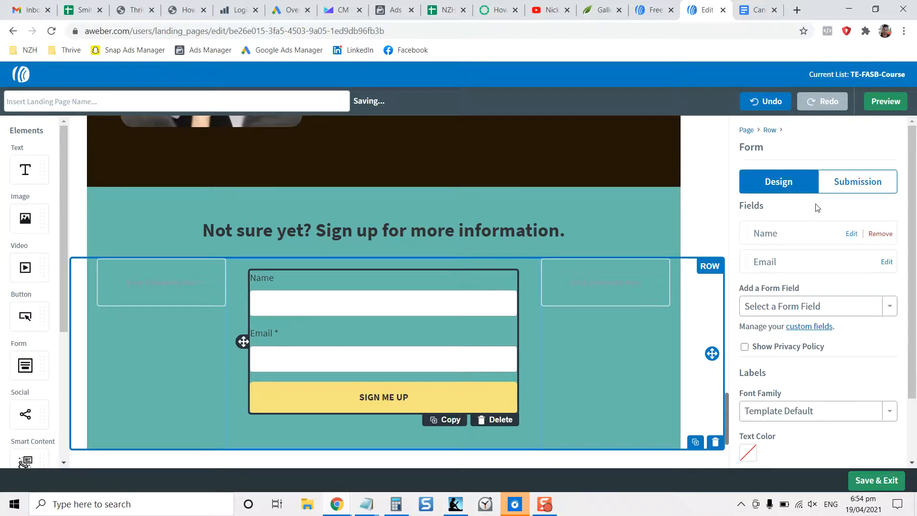
left_click(849, 234)
left_click(858, 293)
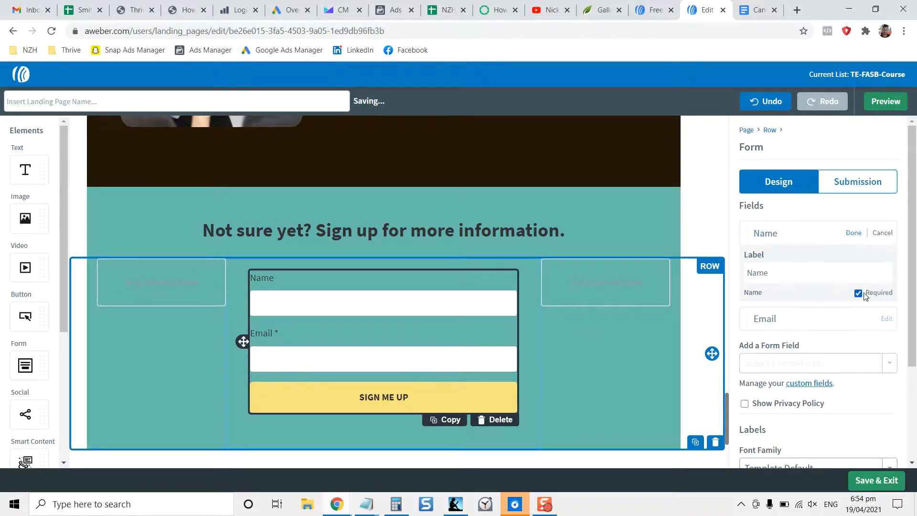
left_click(853, 233)
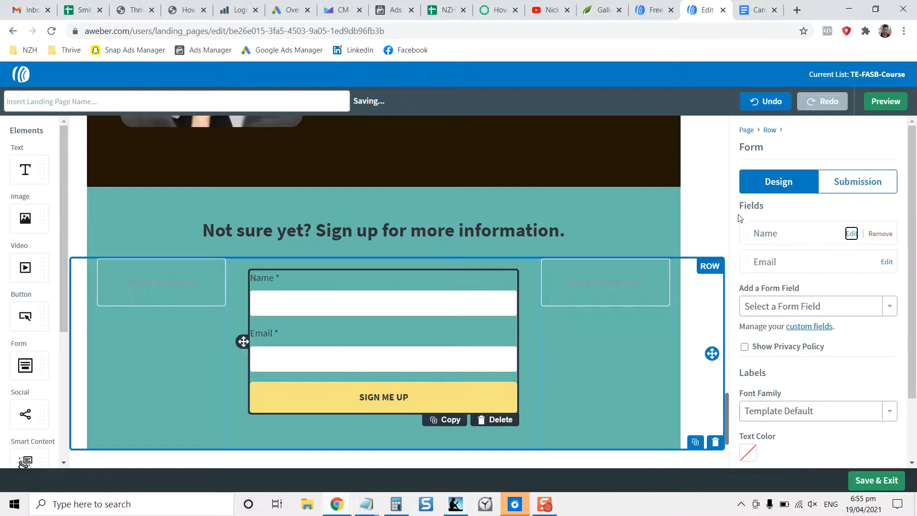
Step: Open the sign-up form's submission settings and view the available Thank You Page options
scroll(739, 223, "down", 1)
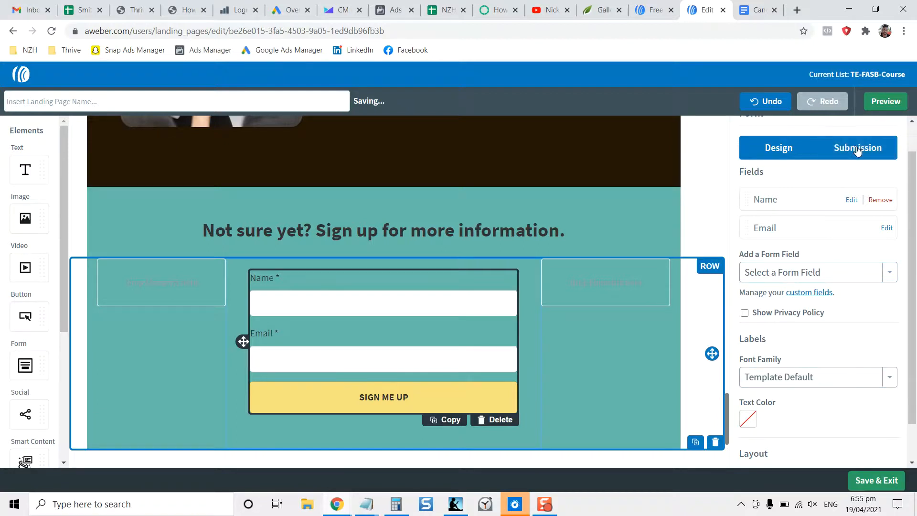
scroll(850, 160, "up", 1)
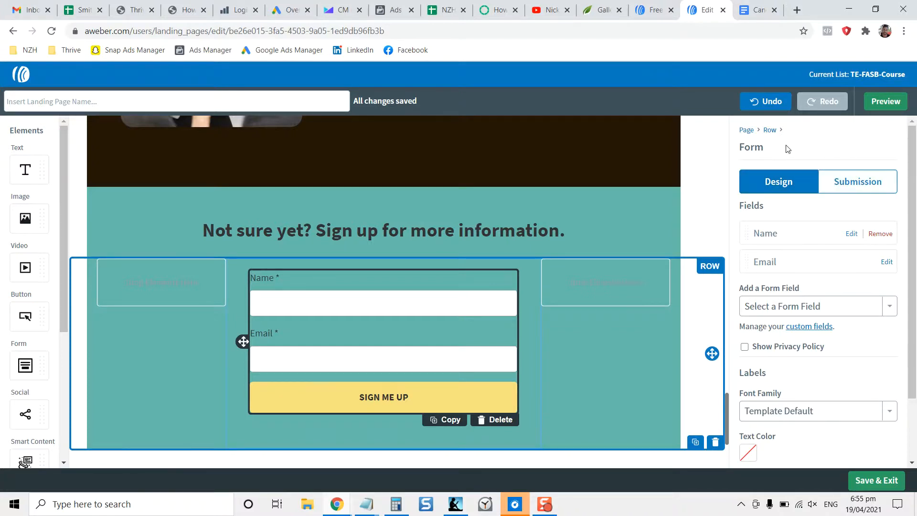
left_click_drag(743, 146, 766, 148)
left_click(767, 148)
left_click(876, 187)
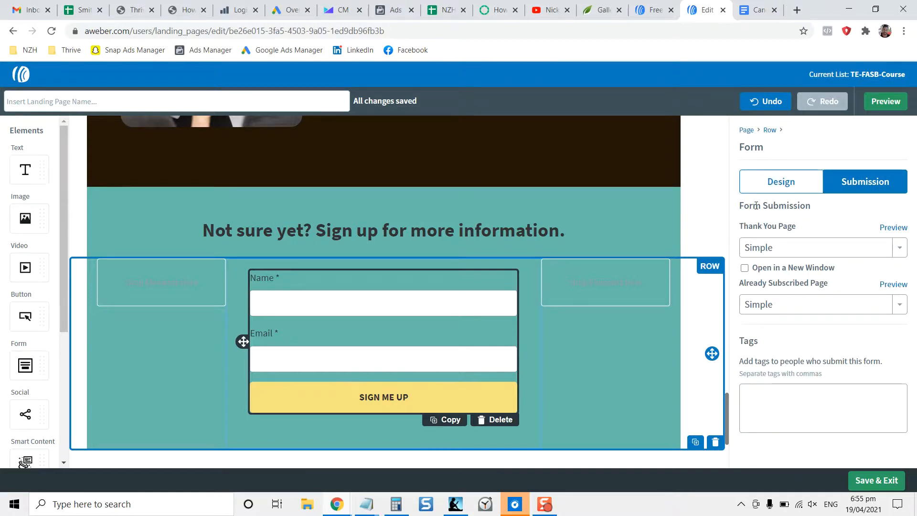
left_click(760, 249)
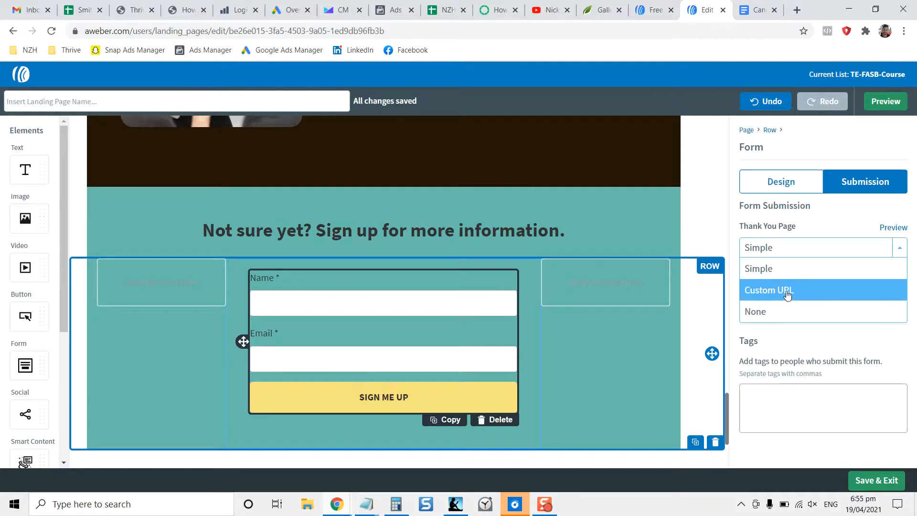
left_click(808, 210)
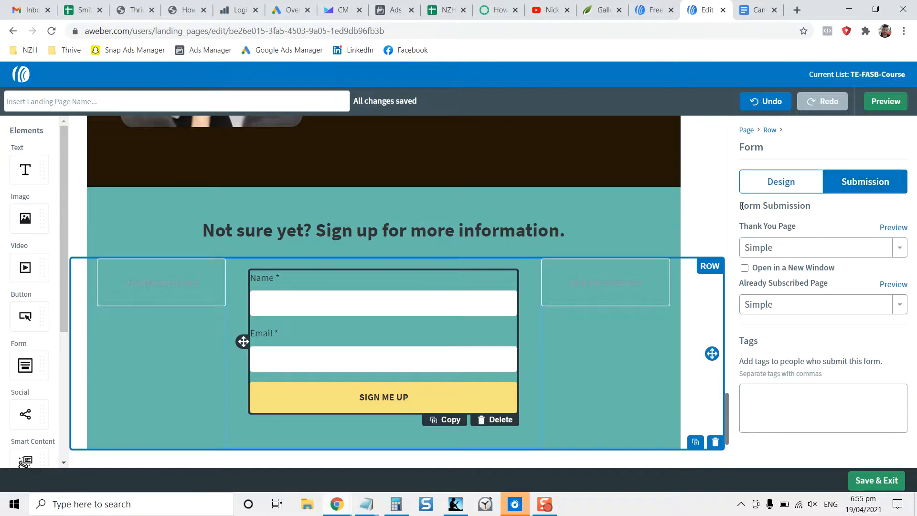
Step: Set the sign-up form's Thank You Page to Custom URL and open its URL field for entry
left_click_drag(740, 206, 786, 207)
left_click(787, 207)
left_click(764, 248)
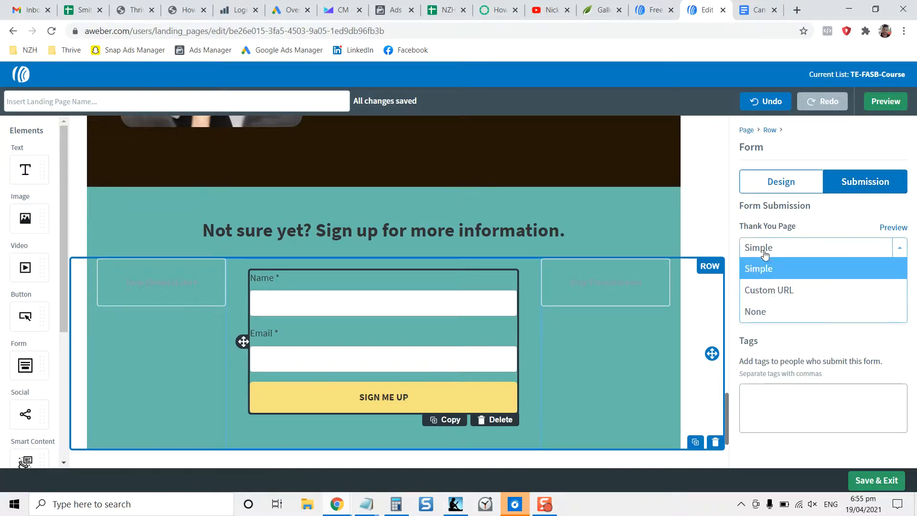
left_click(777, 297)
left_click(786, 300)
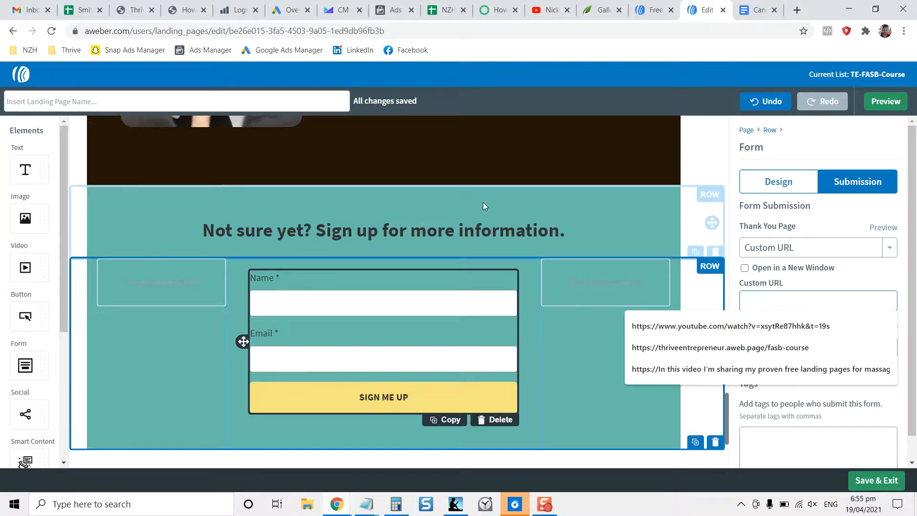
scroll(483, 203, "up", 3)
scroll(483, 203, "down", 3)
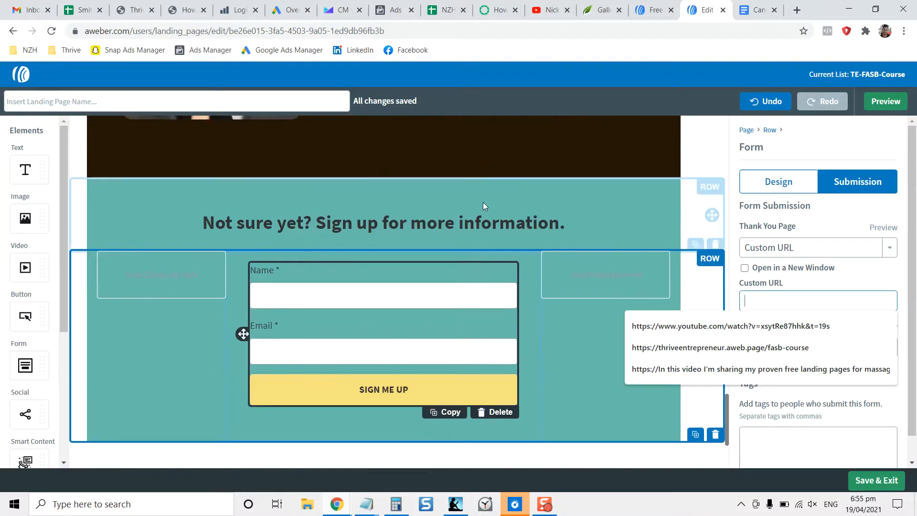
left_click(804, 280)
left_click(789, 302)
left_click(797, 284)
Step: Switch the sign-up form's Thank You Page back to Simple
left_click(782, 243)
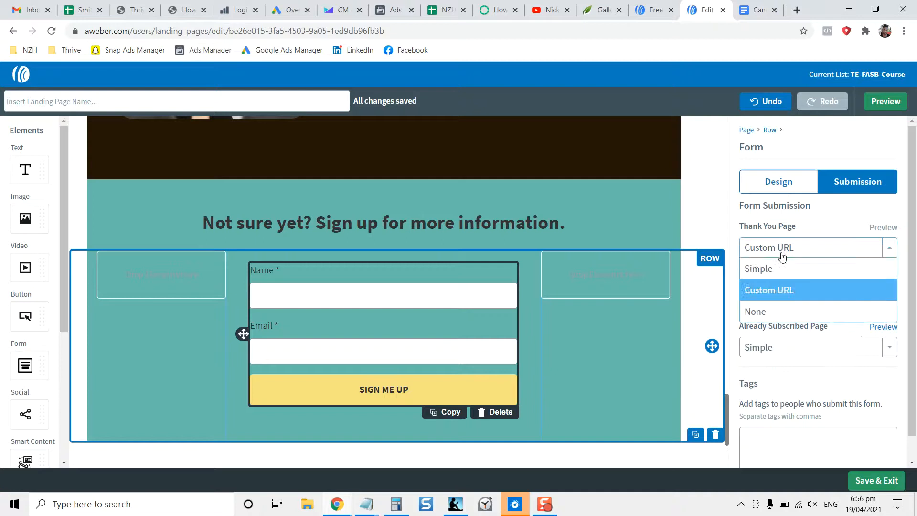
left_click(789, 270)
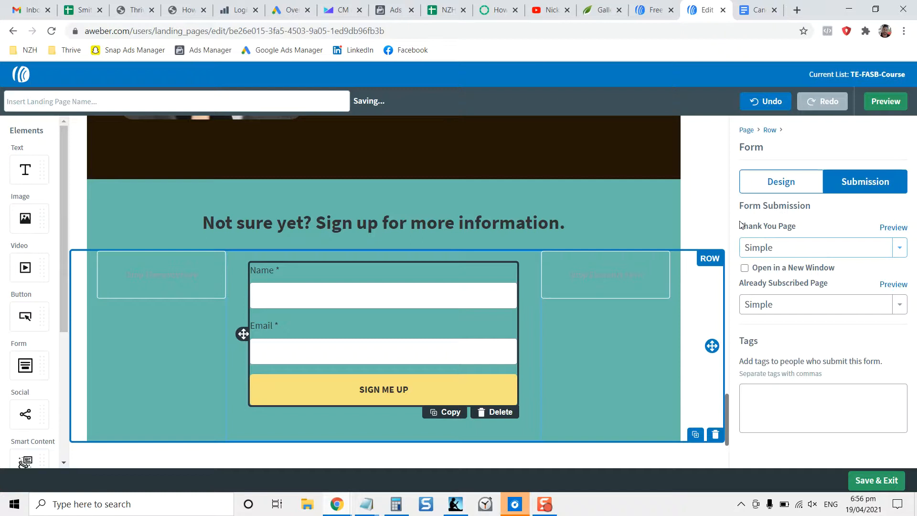
left_click(763, 247)
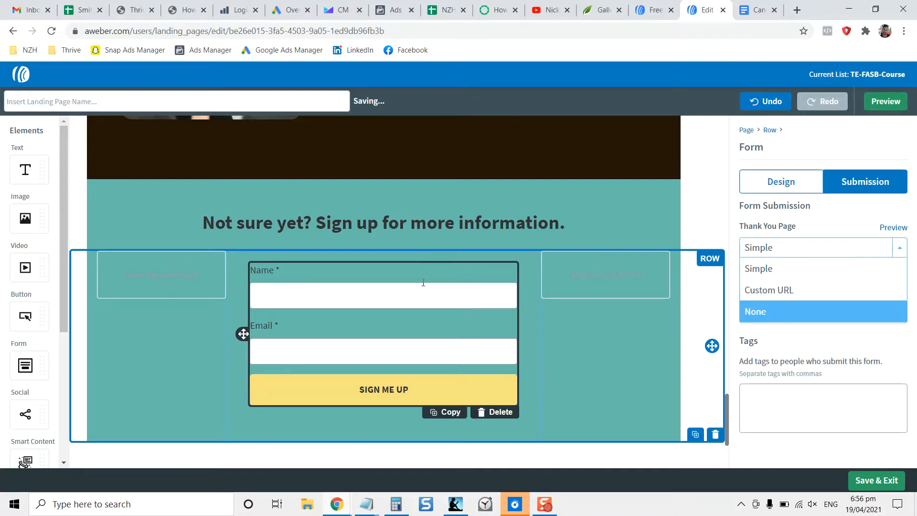
left_click(759, 260)
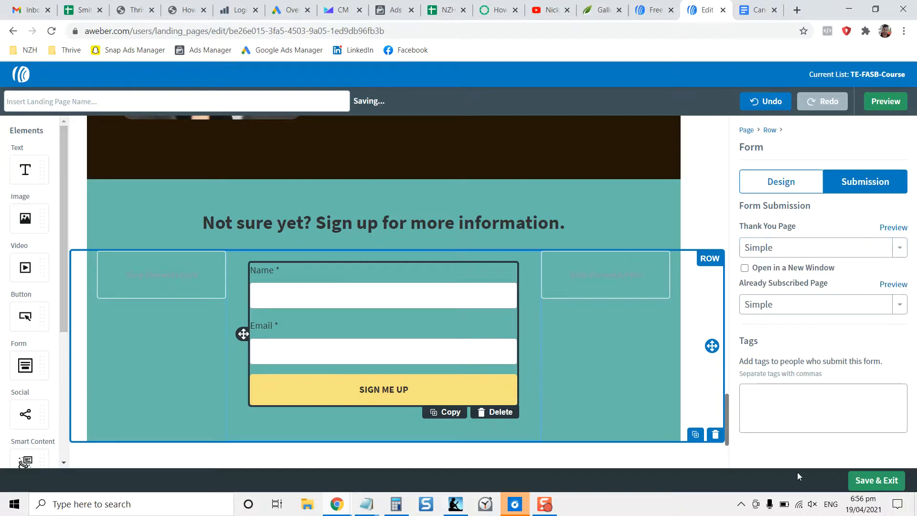
scroll(669, 310, "up", 20)
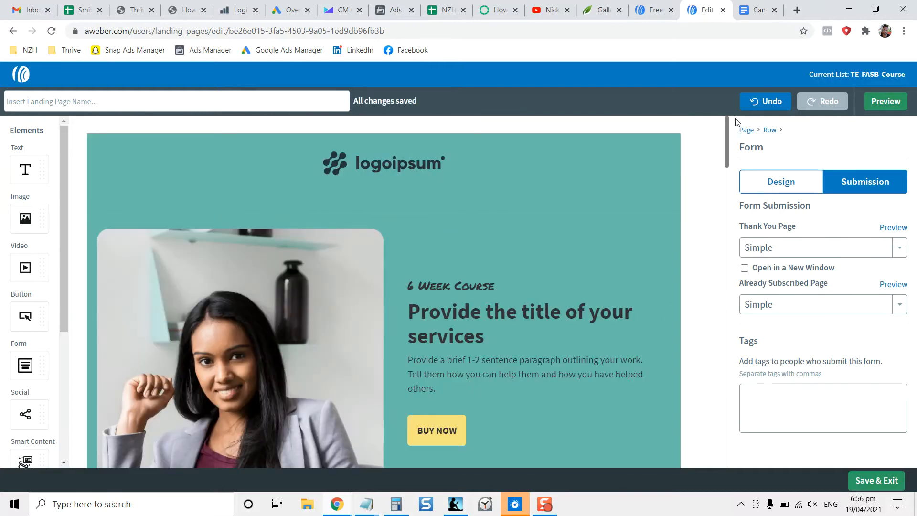
Step: Set the landing page's Custom Page Path to home-business in the page-level settings
left_click(746, 129)
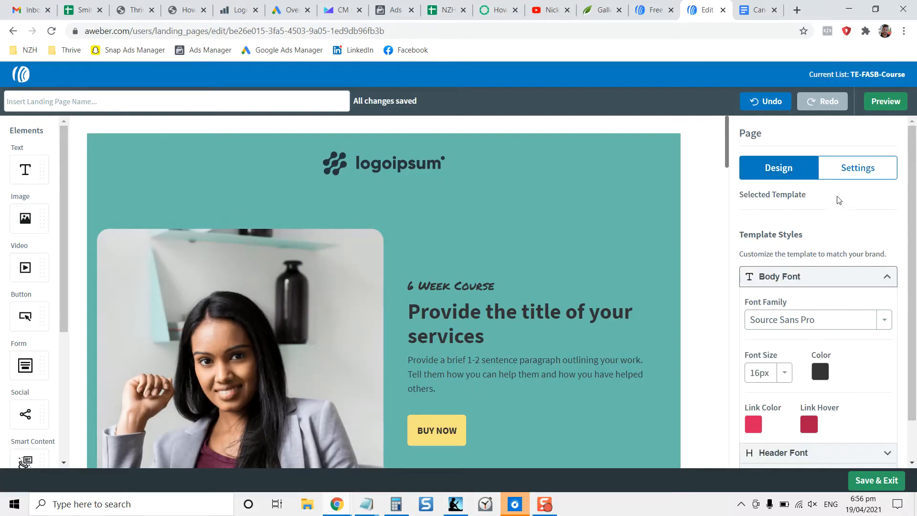
left_click(854, 173)
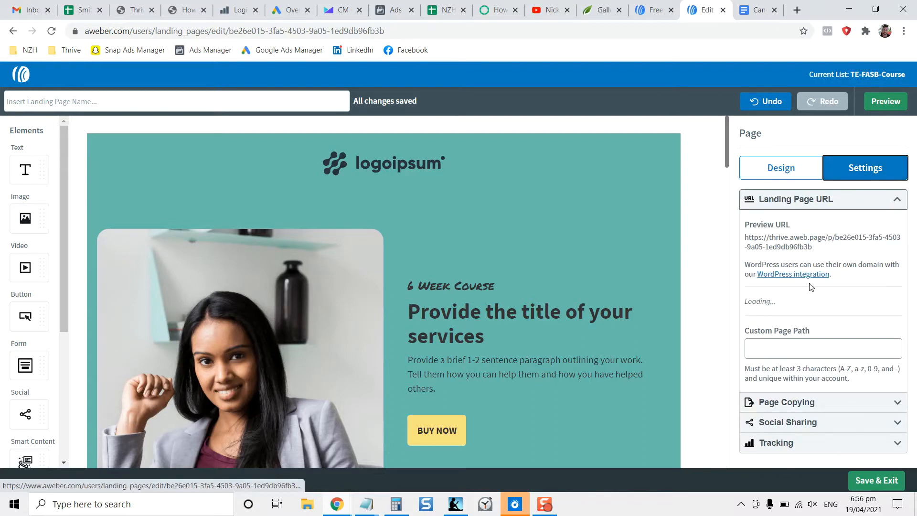
left_click(800, 351)
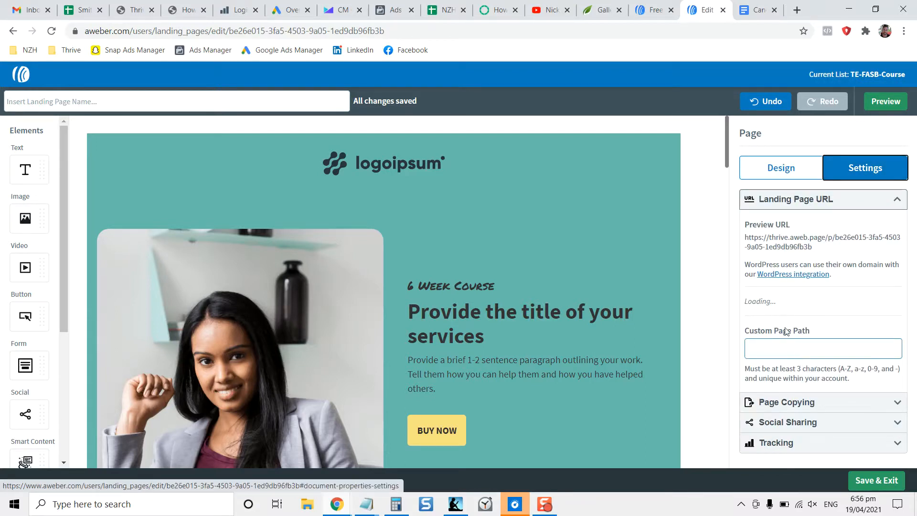
left_click(772, 348)
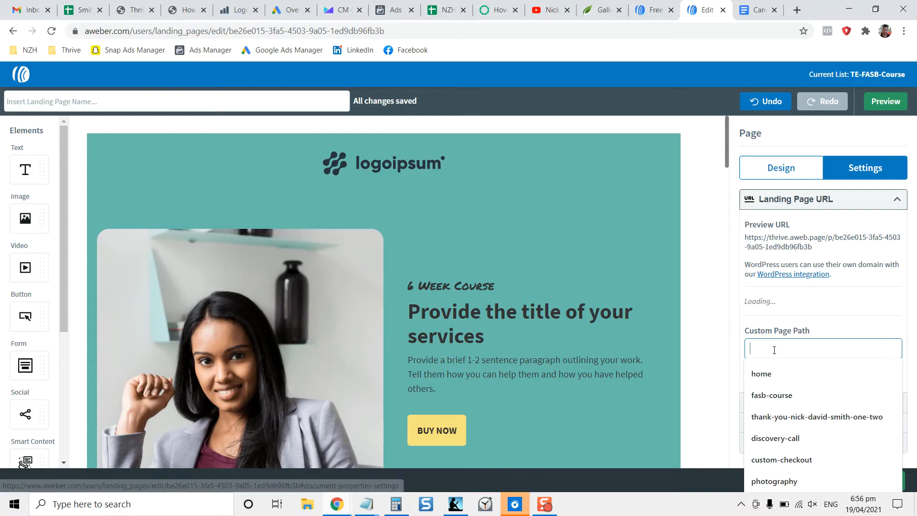
type("home-business")
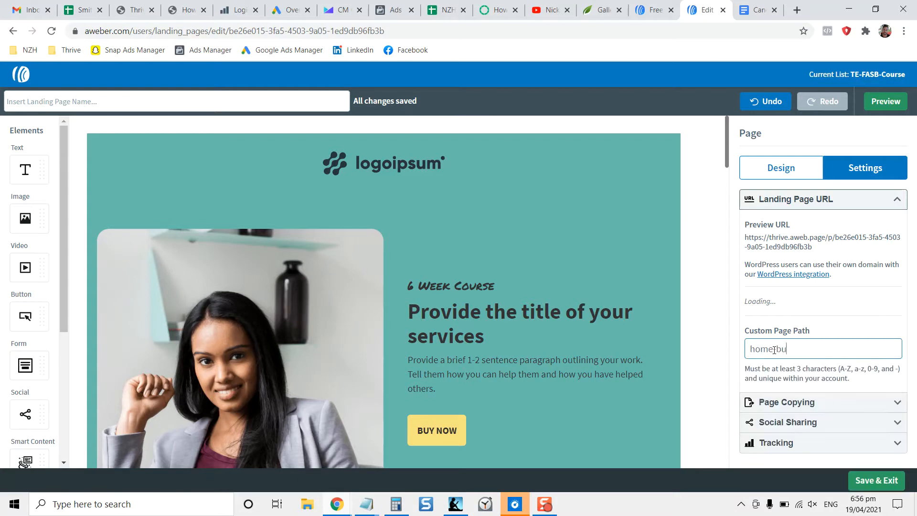
left_click(745, 365)
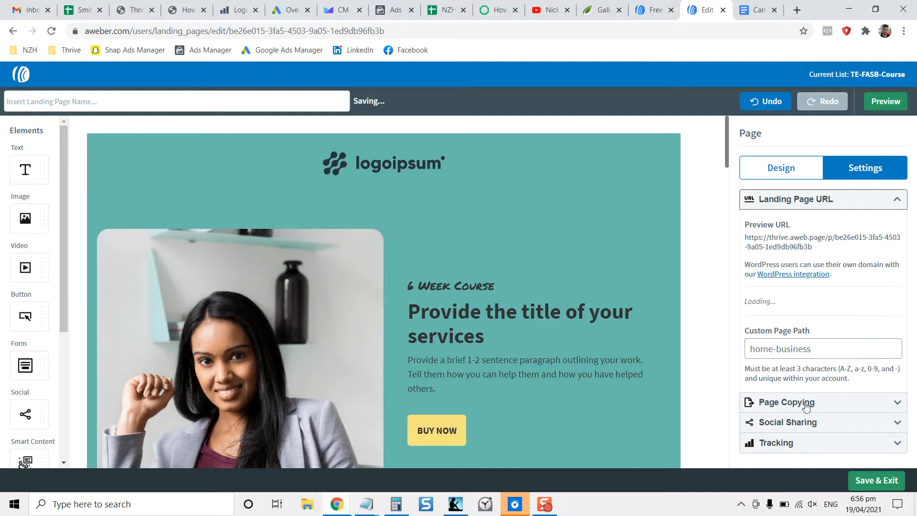
Step: Examine the page's Social Sharing settings, including the Page Title, Page Description and Social Sharing Image options
left_click(811, 425)
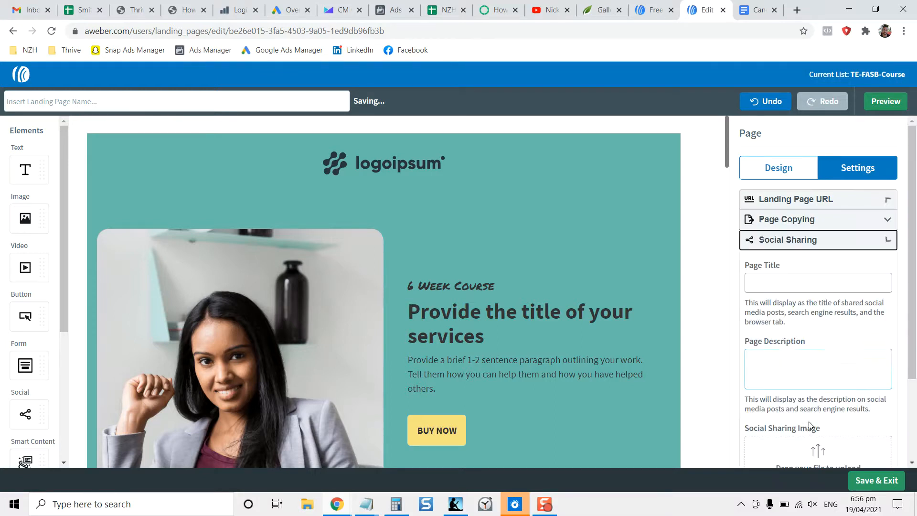
scroll(783, 343, "down", 2)
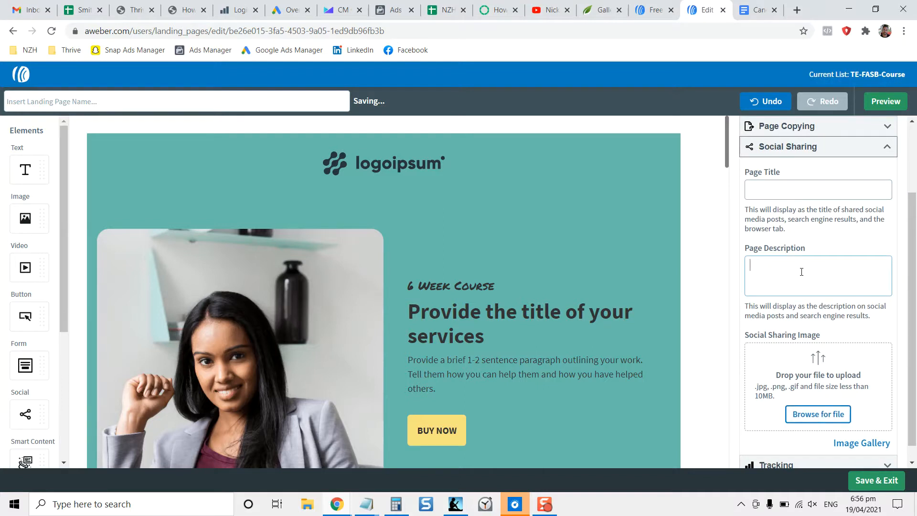
left_click(780, 190)
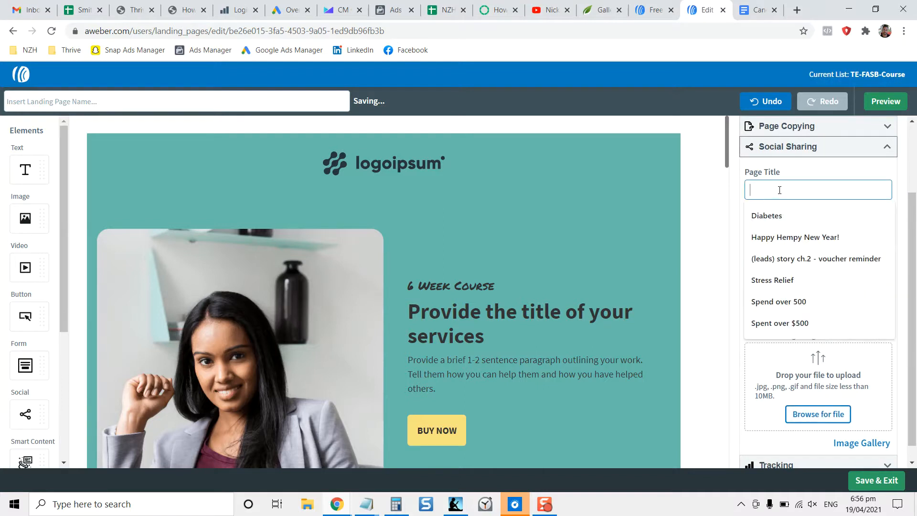
left_click(743, 193)
left_click(756, 190)
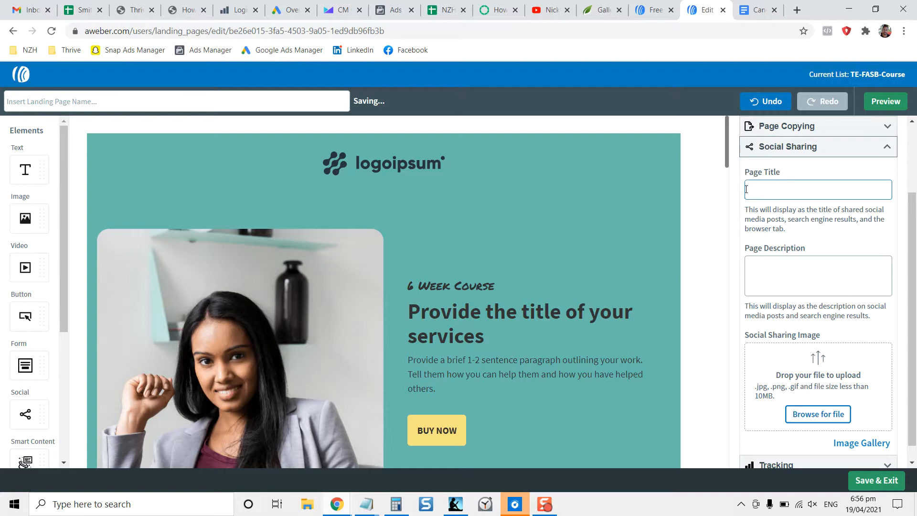
scroll(747, 222, "down", 1)
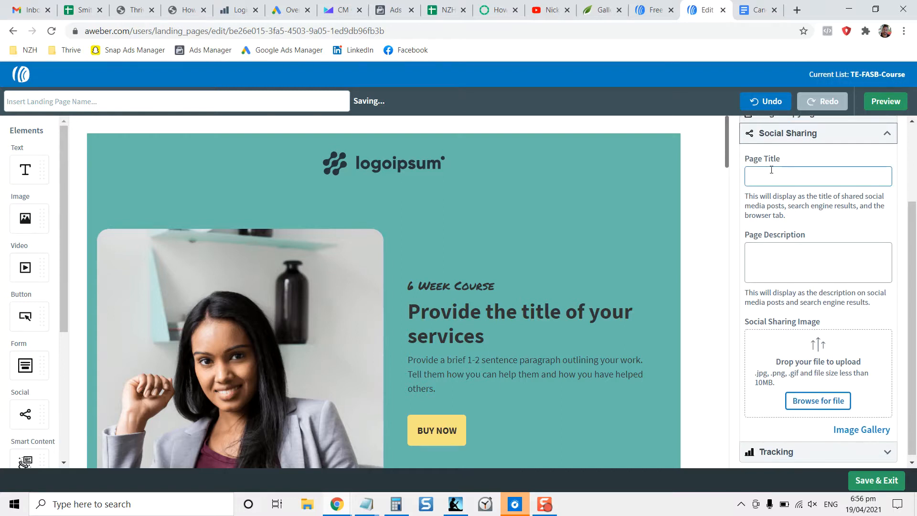
left_click(799, 177)
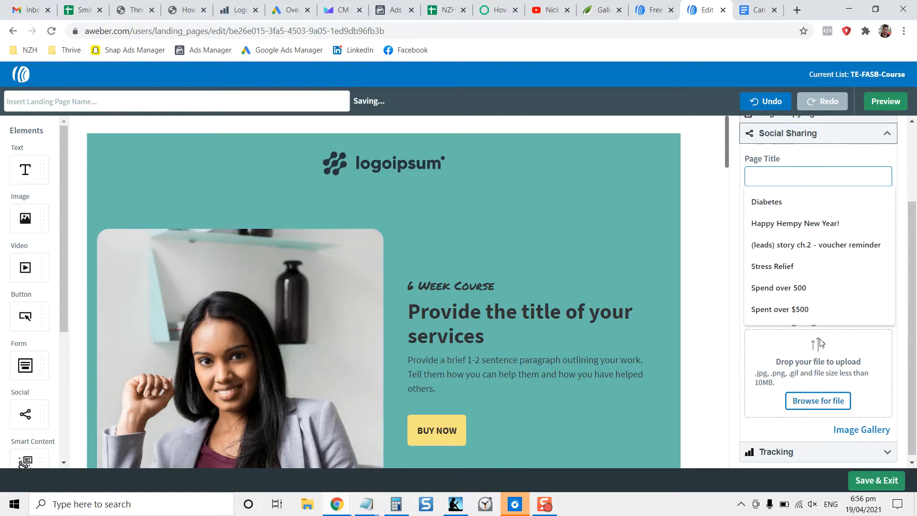
scroll(778, 439, "down", 1)
left_click(795, 432)
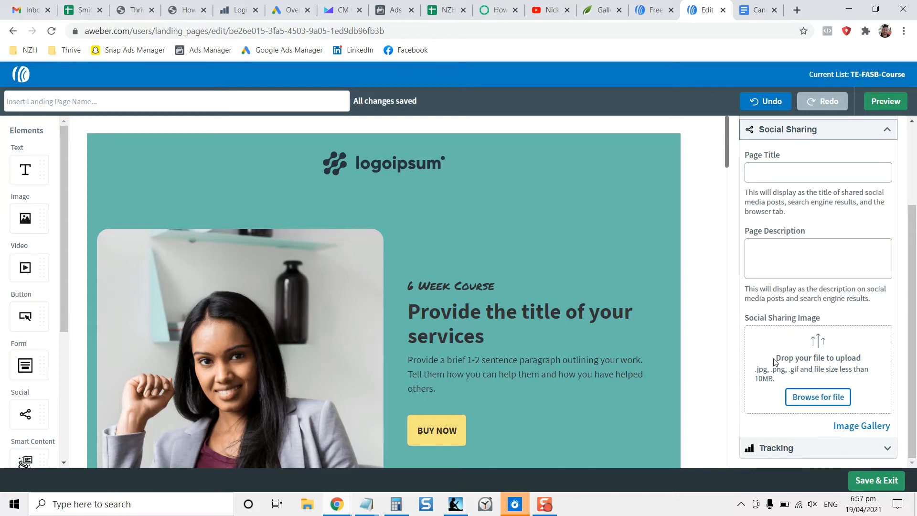
scroll(774, 317, "up", 3)
left_click(781, 238)
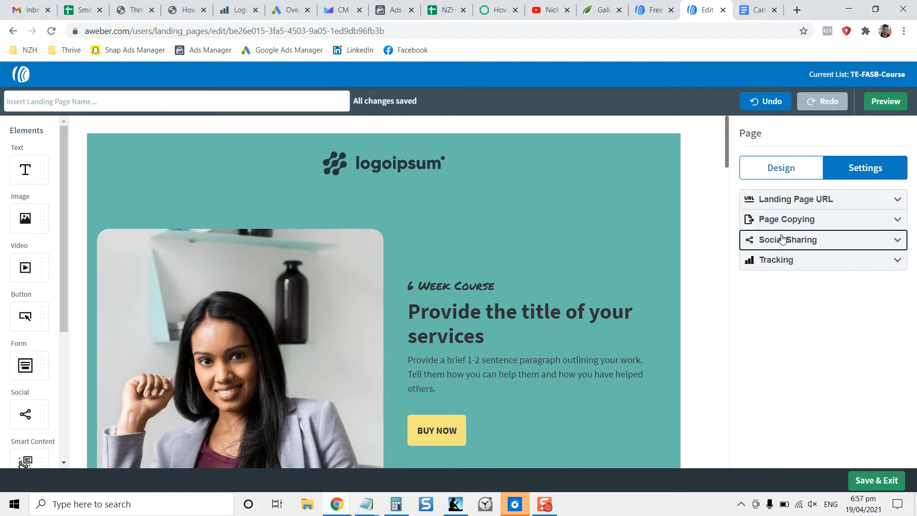
Step: Check the landing page's URL and template style settings, and save and exit the page editor
left_click(809, 200)
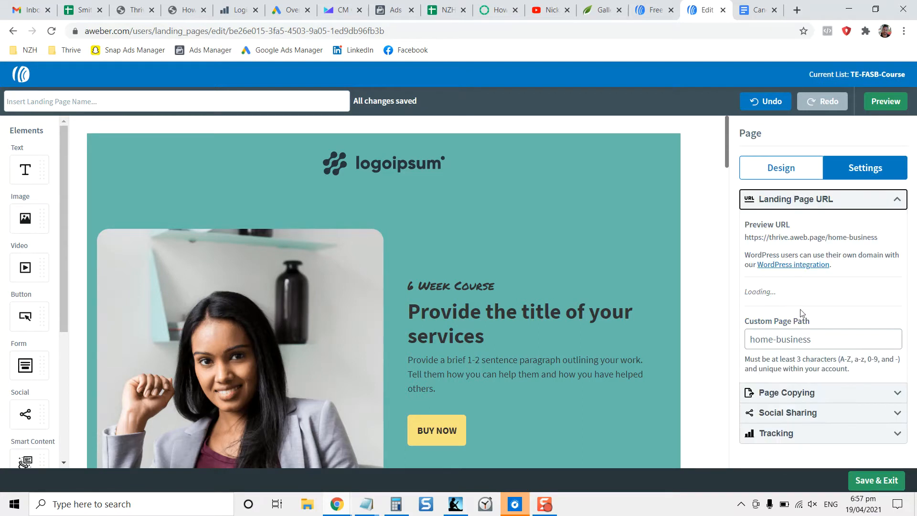
left_click(781, 168)
scroll(786, 294, "down", 1)
scroll(785, 294, "down", 1)
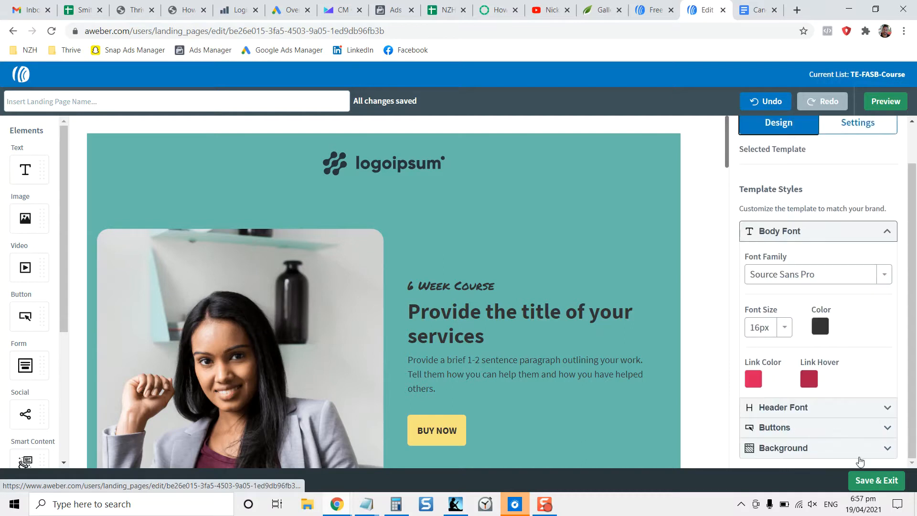
left_click(884, 481)
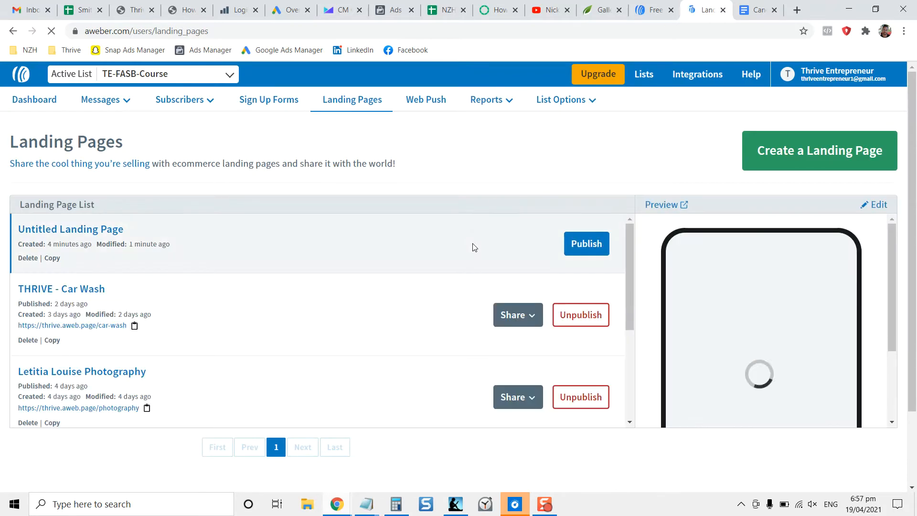
Step: Publish the Untitled Landing Page from the Landing Page List
left_click(580, 249)
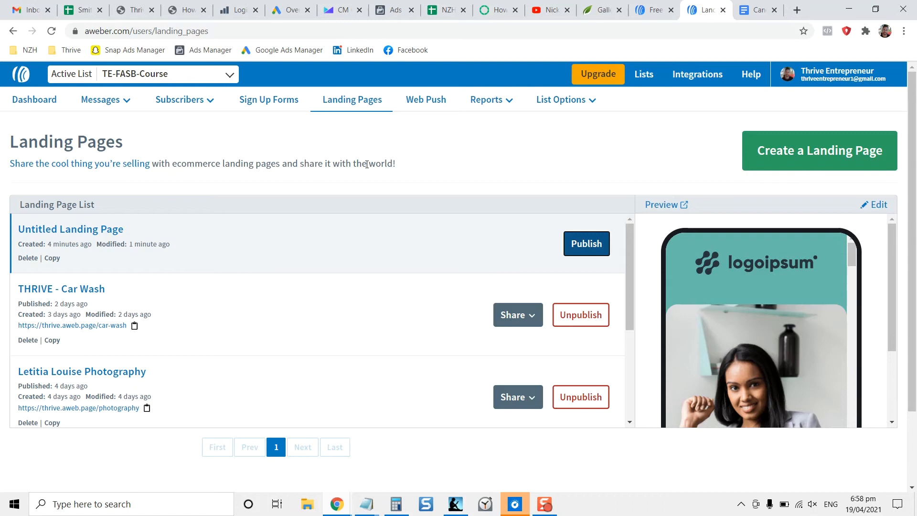
left_click(492, 167)
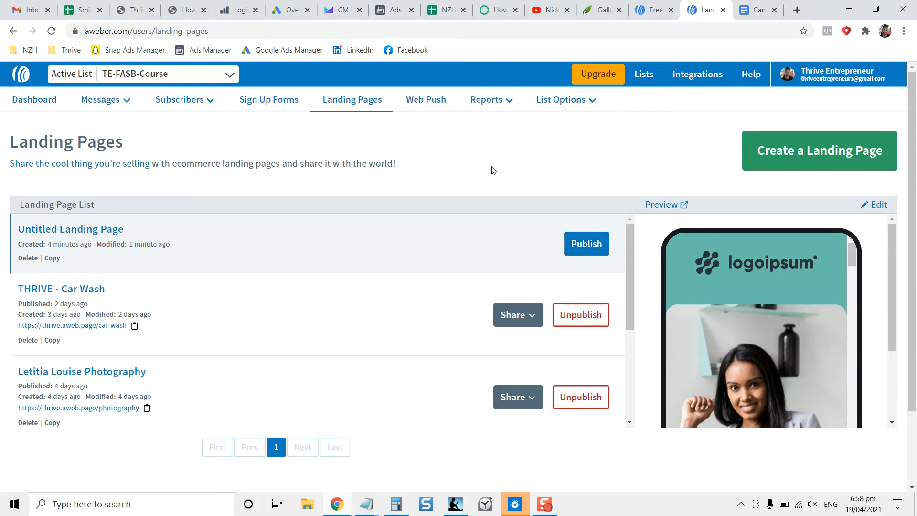
left_click(590, 247)
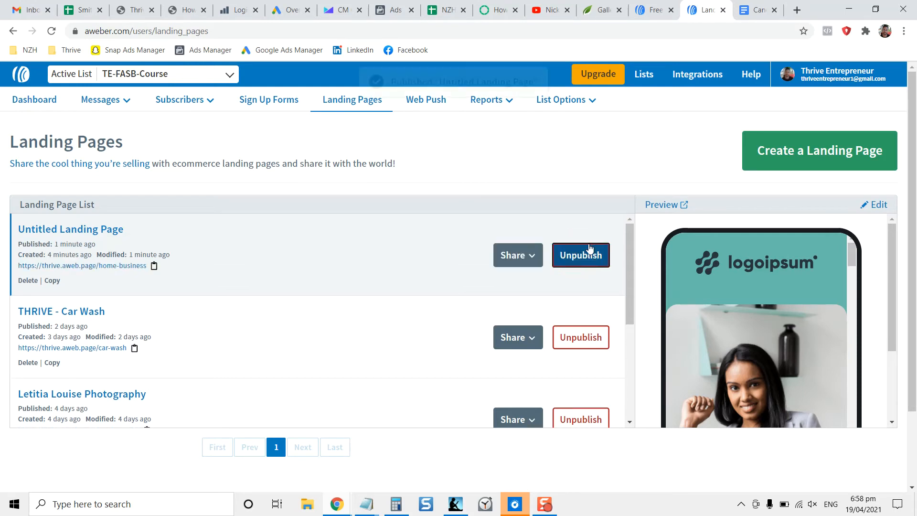
Step: Open the published home-business page and look through its sections from the header to the sign-up form and footer
left_click(127, 267)
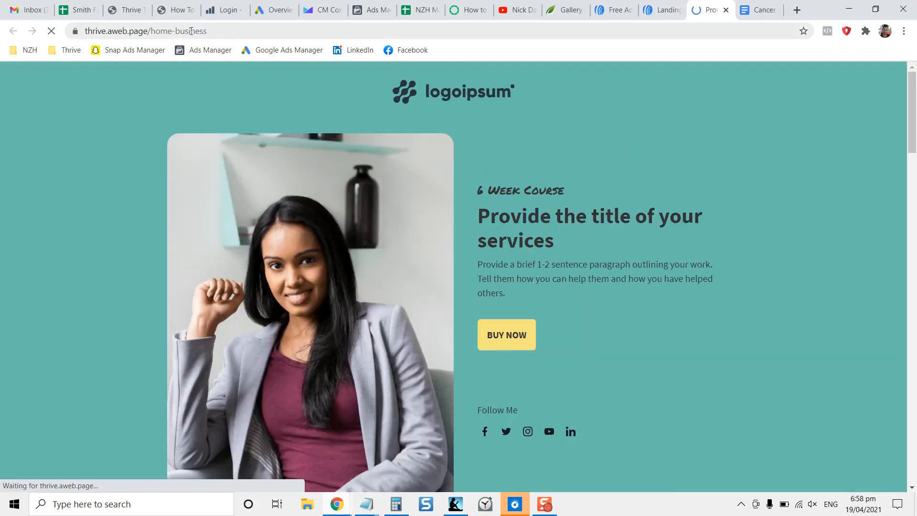
scroll(728, 180, "down", 1)
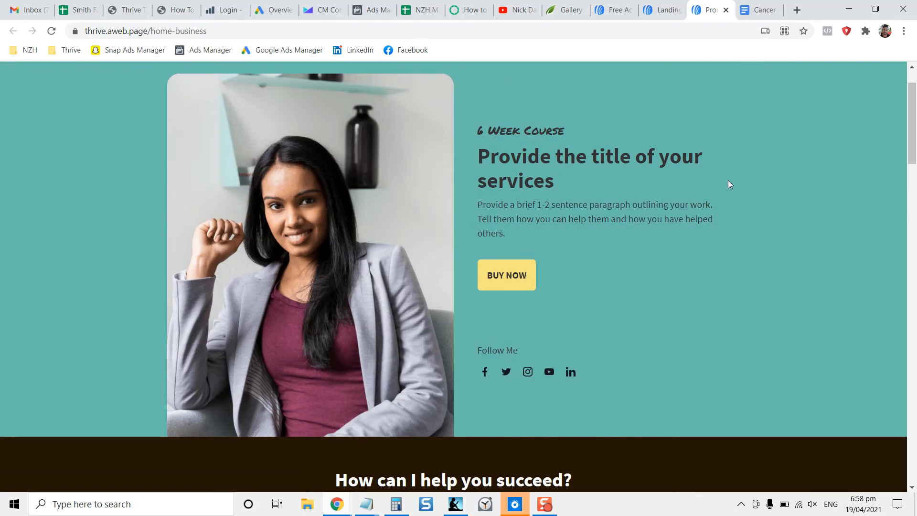
scroll(728, 181, "down", 6)
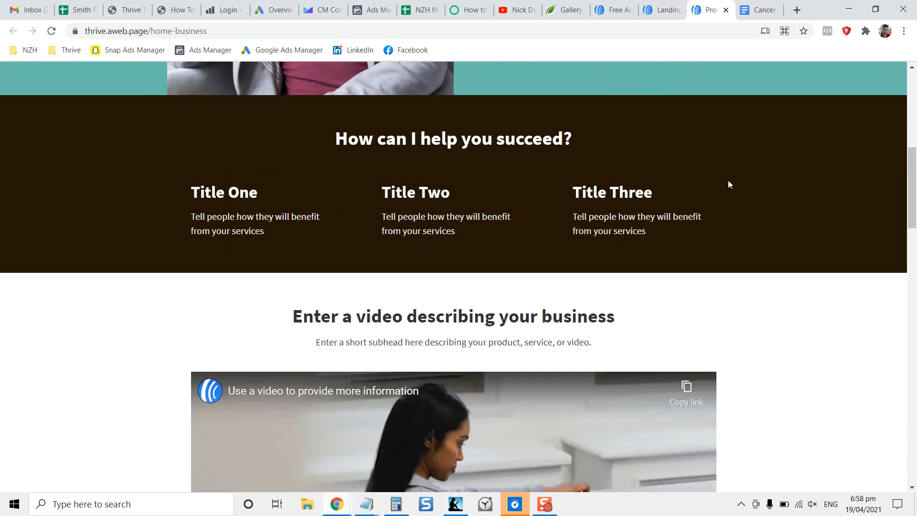
scroll(729, 184, "down", 5)
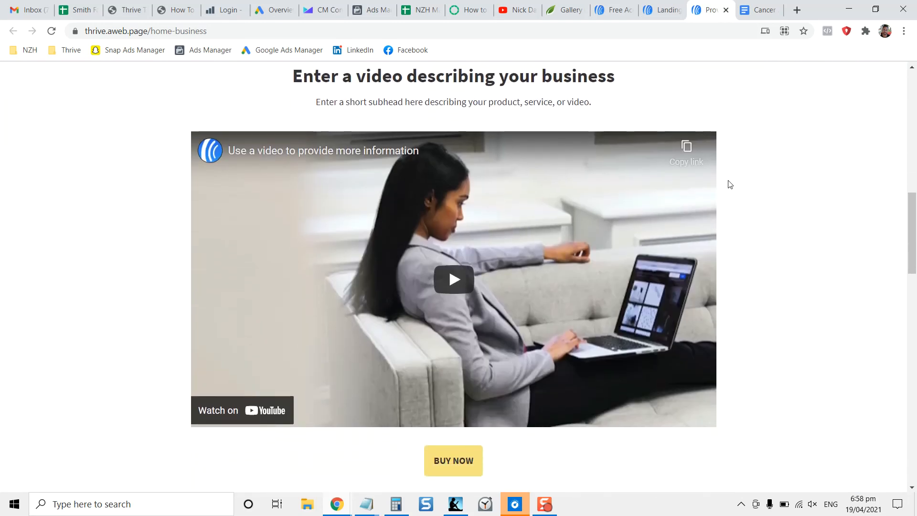
scroll(729, 184, "down", 8)
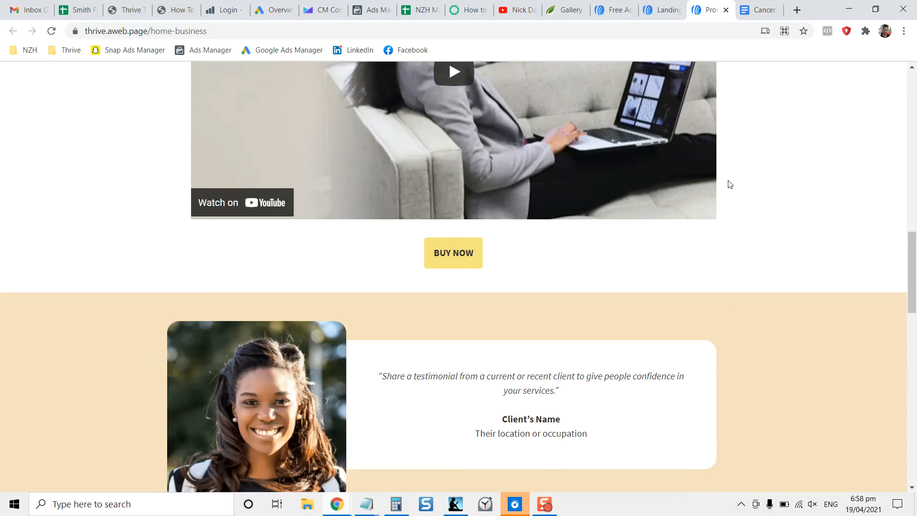
scroll(728, 181, "down", 6)
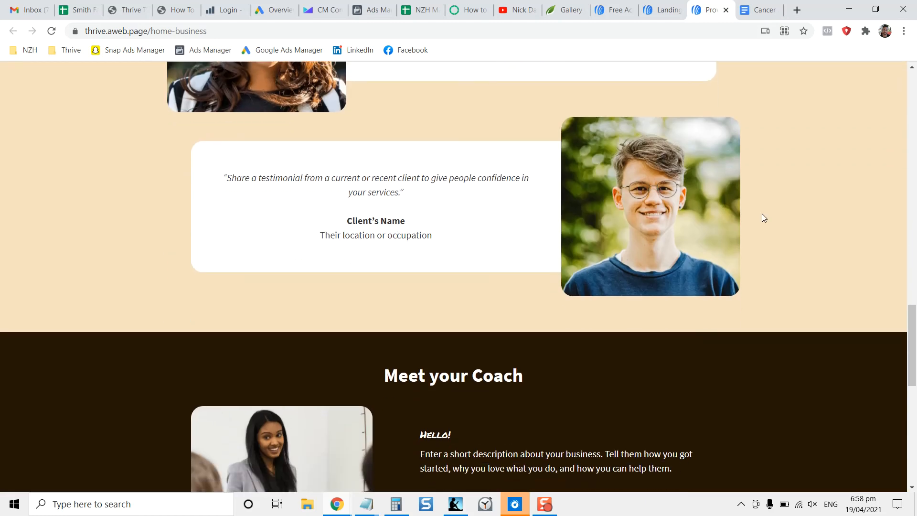
scroll(781, 234, "down", 2)
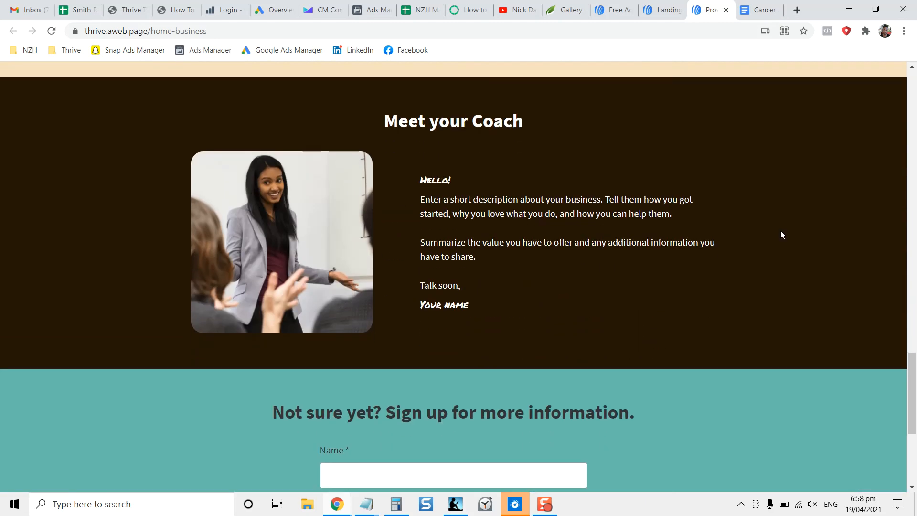
scroll(781, 234, "down", 5)
scroll(783, 233, "down", 1)
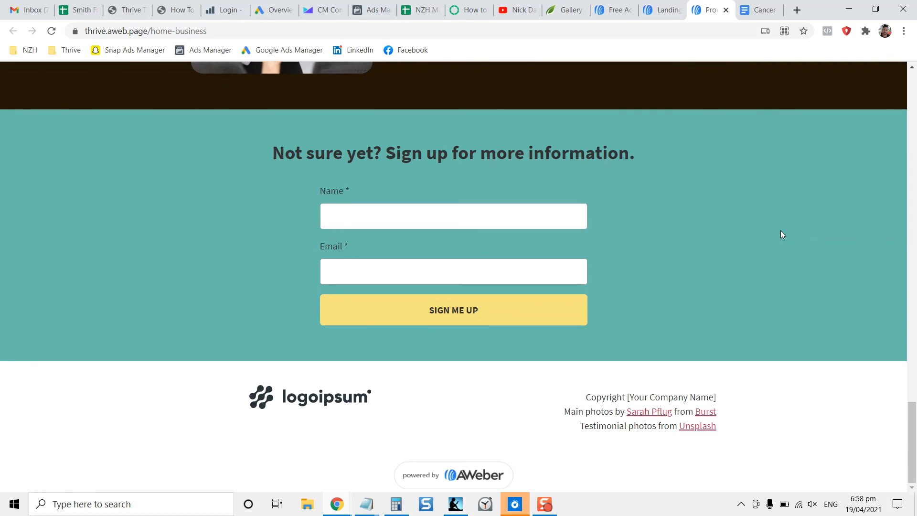